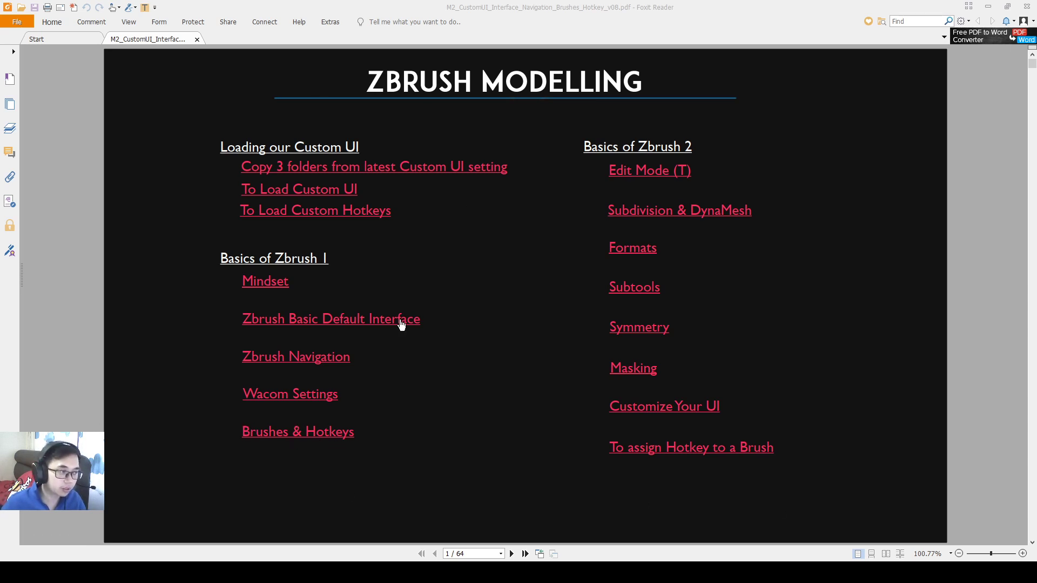
# Follow the 'Brushes & Hotkeys' contents link to the Favorite Brushes slide on page 30.
pyautogui.click(315, 431)
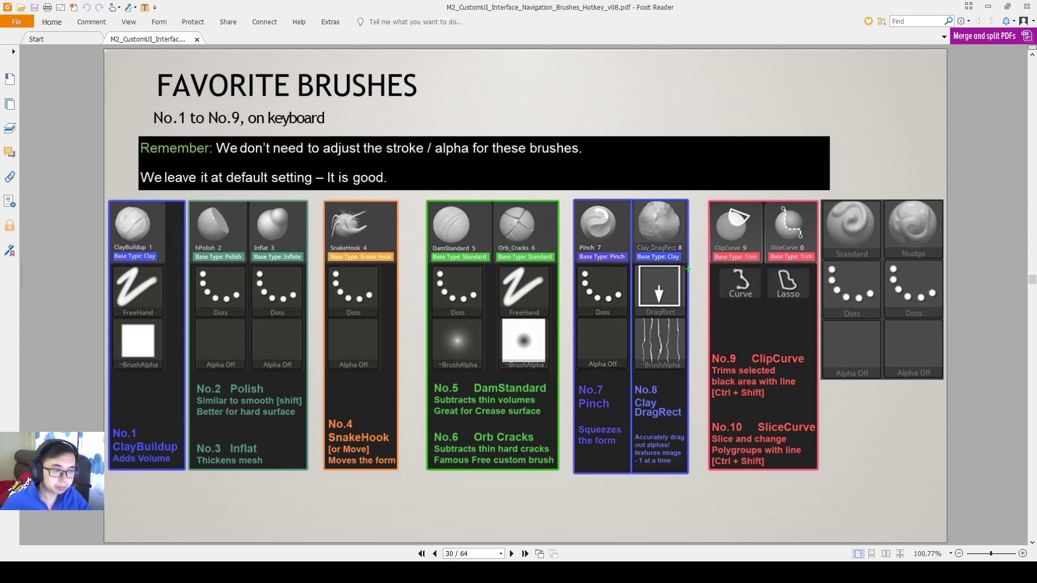
pyautogui.moveTo(685, 264); pyautogui.dragTo(634, 318)
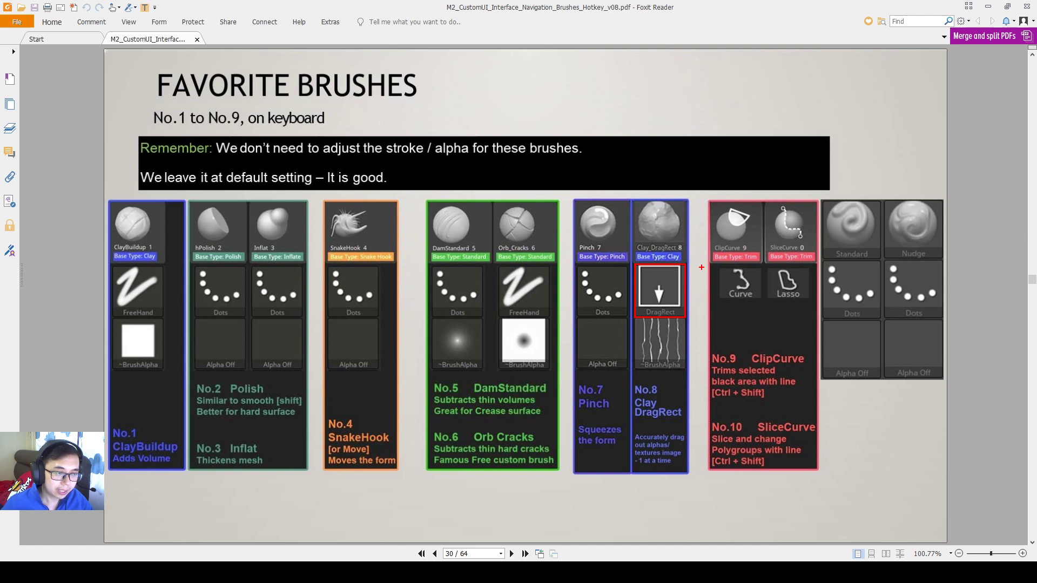
pyautogui.press('Escape')
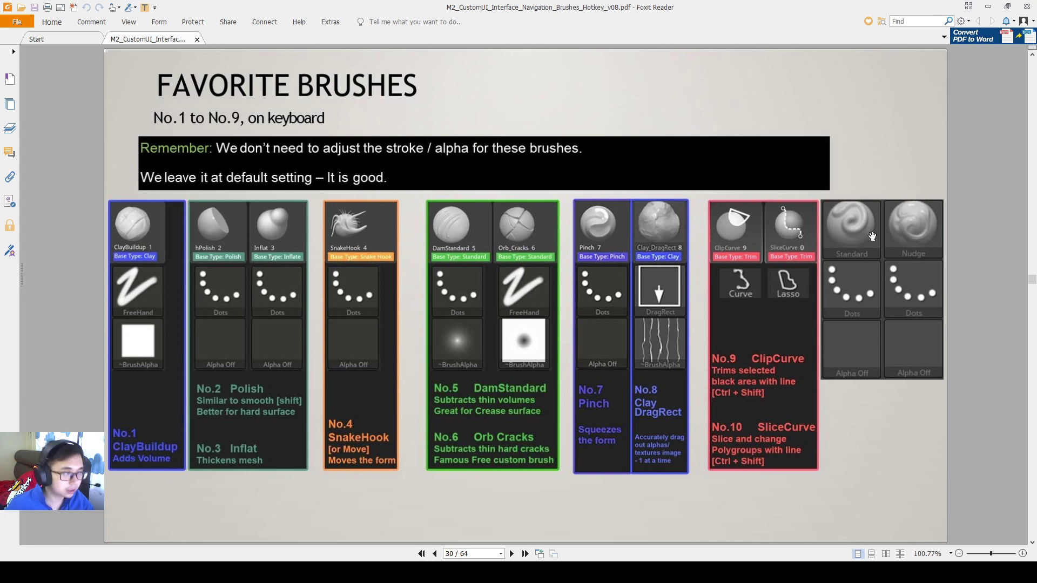
# Scroll to page 31, back to 30 and forward again, then highlight and deselect 'Zadd and Zsub'.
pyautogui.scroll(-1, 872, 236)
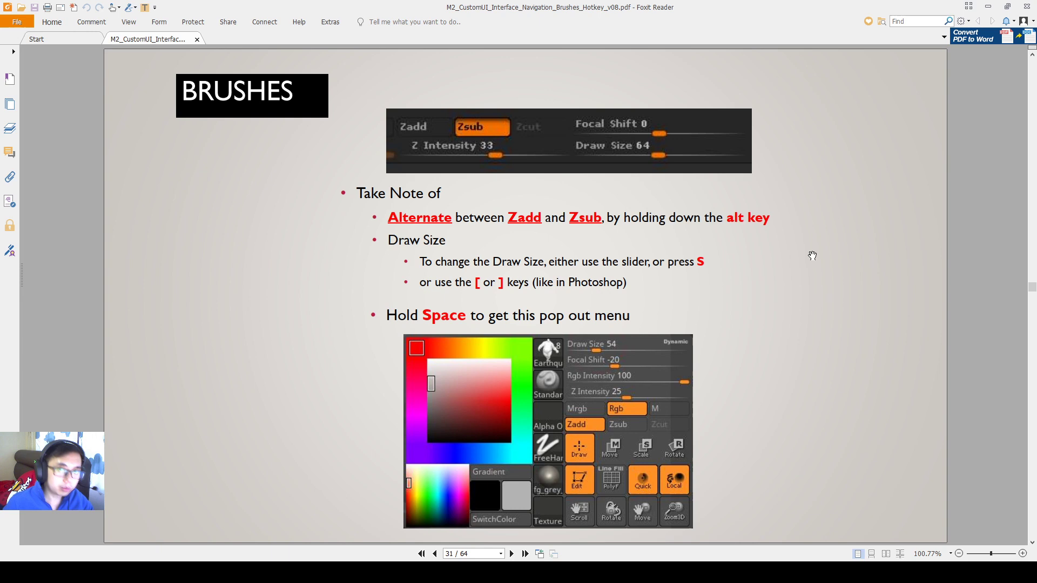
pyautogui.scroll(1, 813, 256)
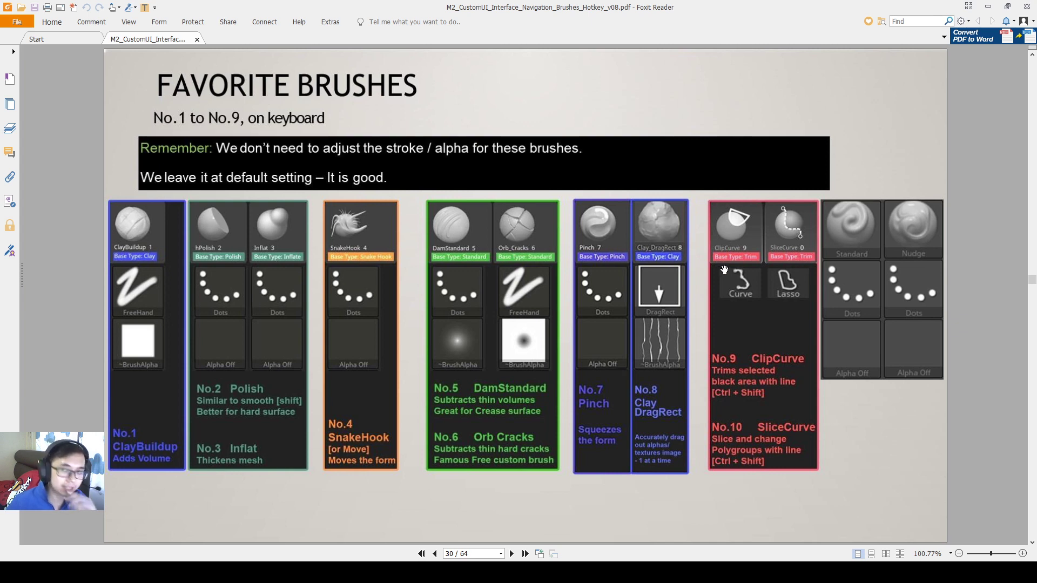
pyautogui.scroll(-1, 725, 270)
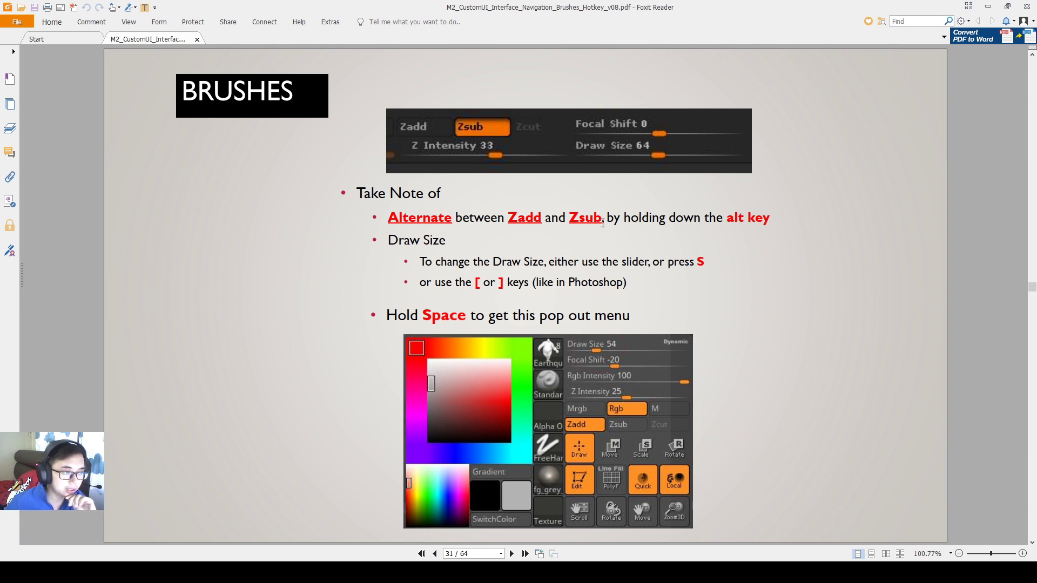
pyautogui.moveTo(603, 219); pyautogui.dragTo(508, 218)
pyautogui.click(502, 262)
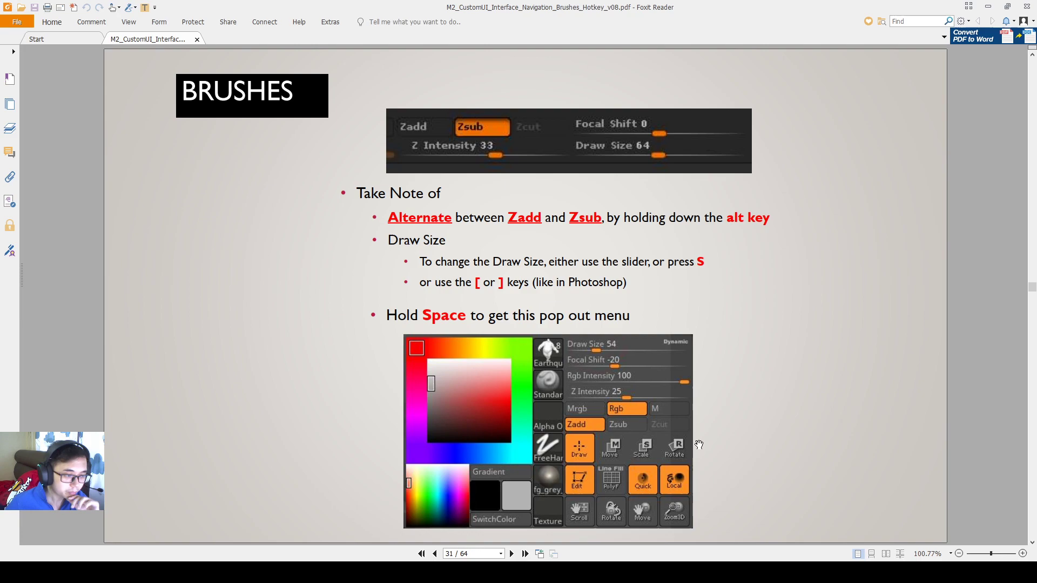
# Back in ZBrush, orbit the cube and subdivide it twice to 1.572 million points.
pyautogui.hotkey('alt', 'Tab')
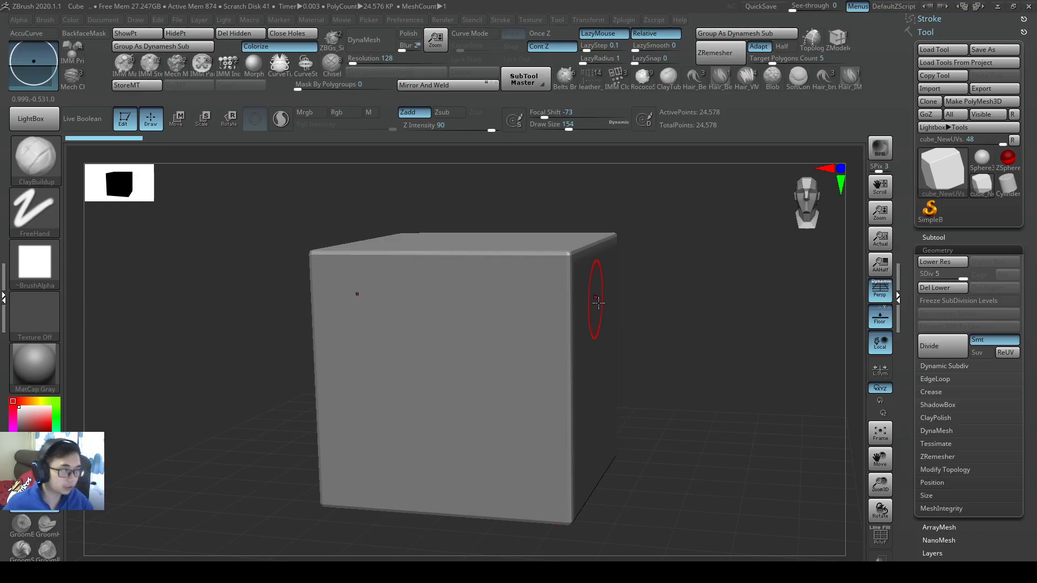
pyautogui.keyDown('alt'); pyautogui.moveTo(597, 303); pyautogui.dragTo(614, 325, button='right'); pyautogui.keyUp('alt')
pyautogui.keyDown('alt'); pyautogui.moveTo(635, 300); pyautogui.dragTo(619, 272); pyautogui.keyUp('alt')
pyautogui.moveTo(657, 300); pyautogui.dragTo(657, 324)
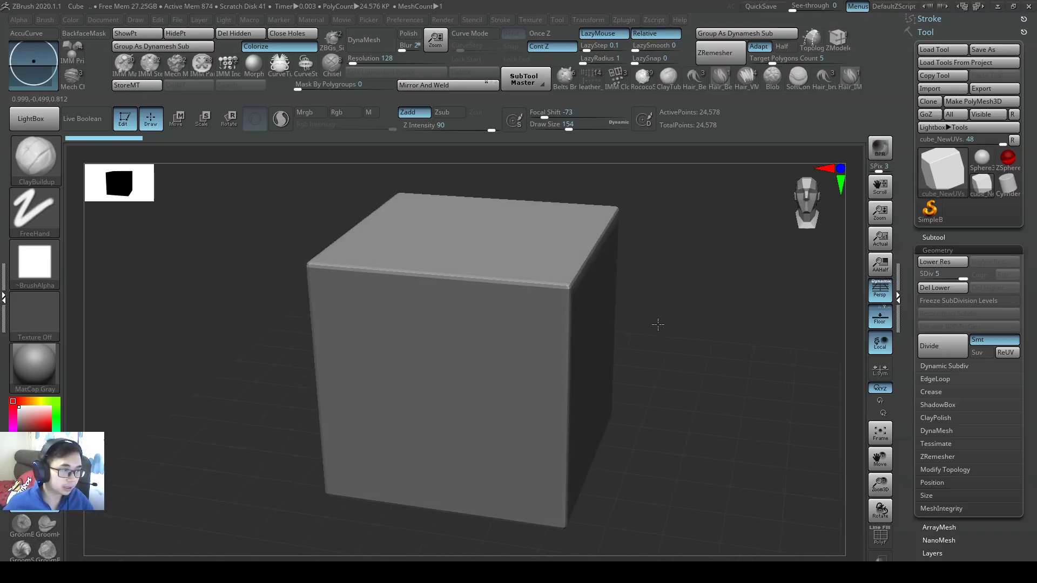
pyautogui.moveTo(746, 350); pyautogui.dragTo(737, 346)
pyautogui.hotkey('ctrl', 'd')
pyautogui.hotkey('ctrl', 'd')
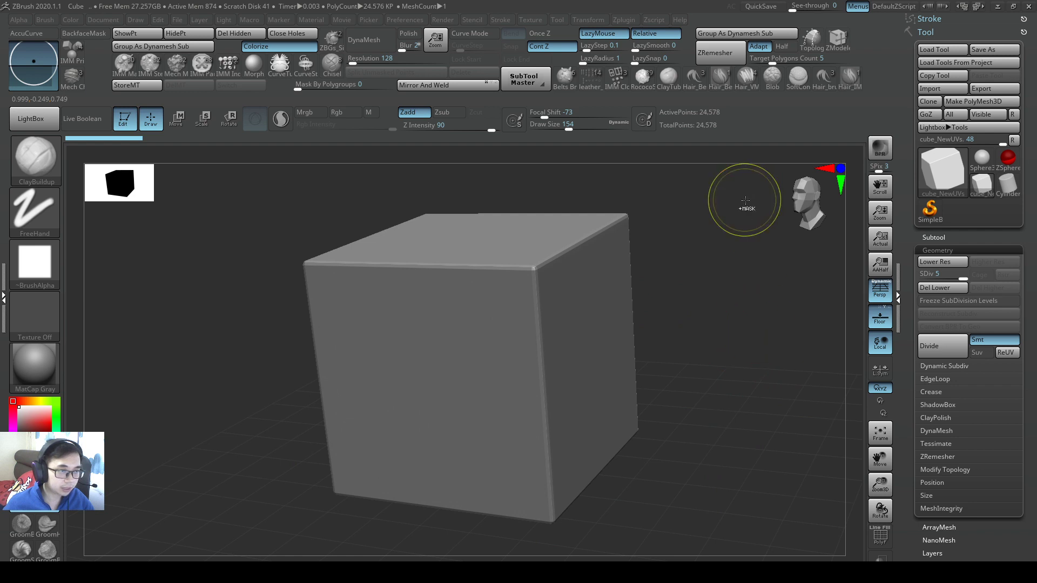
pyautogui.hotkey('ctrl', 'd')
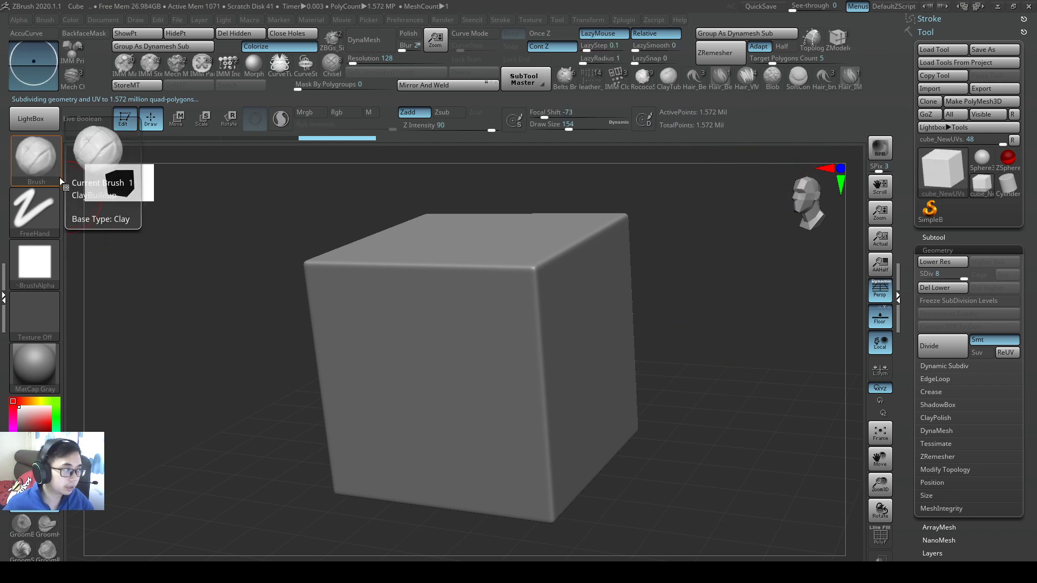
# Try ClayBuildup strokes across the cube top at draw size 228, then 192, undoing them.
pyautogui.moveTo(515, 268)
pyautogui.keyDown('alt'); pyautogui.mouseDown(button='right')
pyautogui.moveTo(511, 355)
pyautogui.moveTo(522, 362)
pyautogui.mouseUp(button='right'); pyautogui.keyUp('alt')
pyautogui.press('s')
pyautogui.moveTo(521, 363); pyautogui.dragTo(527, 362)
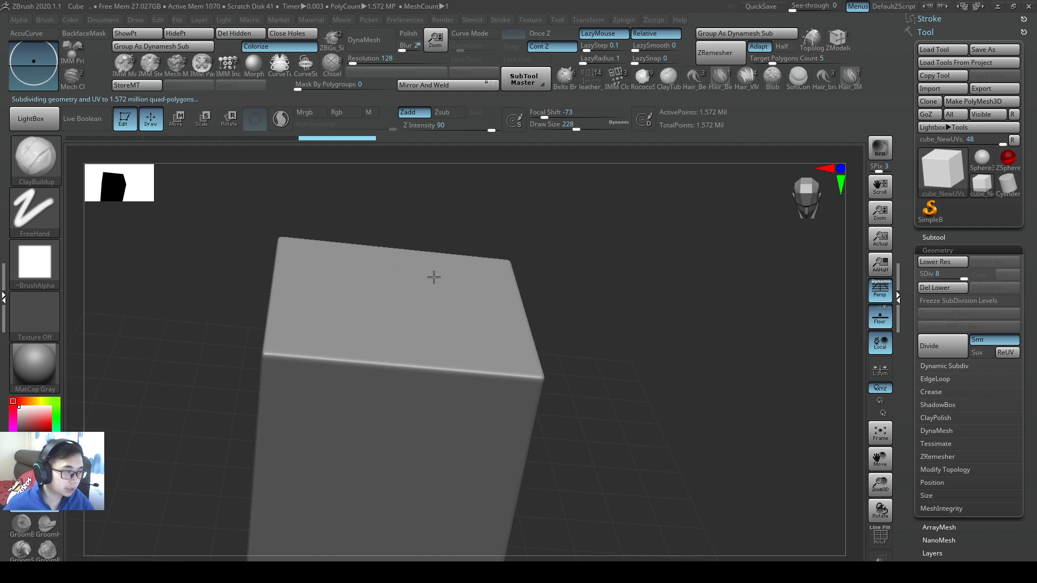
pyautogui.moveTo(434, 277)
pyautogui.mouseDown()
pyautogui.moveTo(461, 305)
pyautogui.moveTo(489, 289)
pyautogui.mouseUp()
pyautogui.hotkey('ctrl', 'z')
pyautogui.moveTo(545, 323); pyautogui.dragTo(550, 379, button='right')
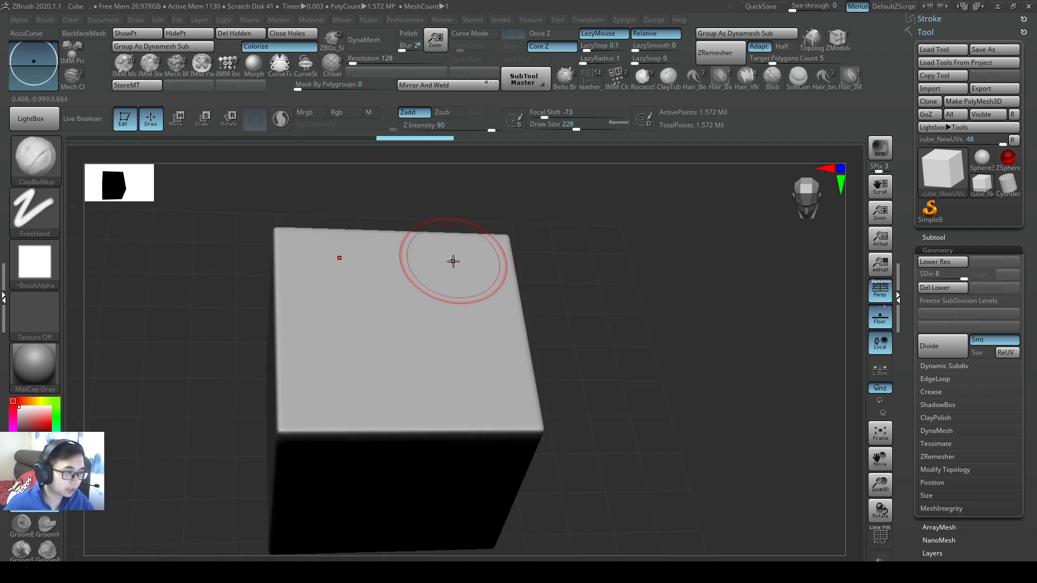
pyautogui.moveTo(453, 262); pyautogui.dragTo(483, 363)
pyautogui.press('s')
pyautogui.moveTo(452, 329); pyautogui.dragTo(449, 330)
pyautogui.moveTo(419, 270); pyautogui.dragTo(435, 351)
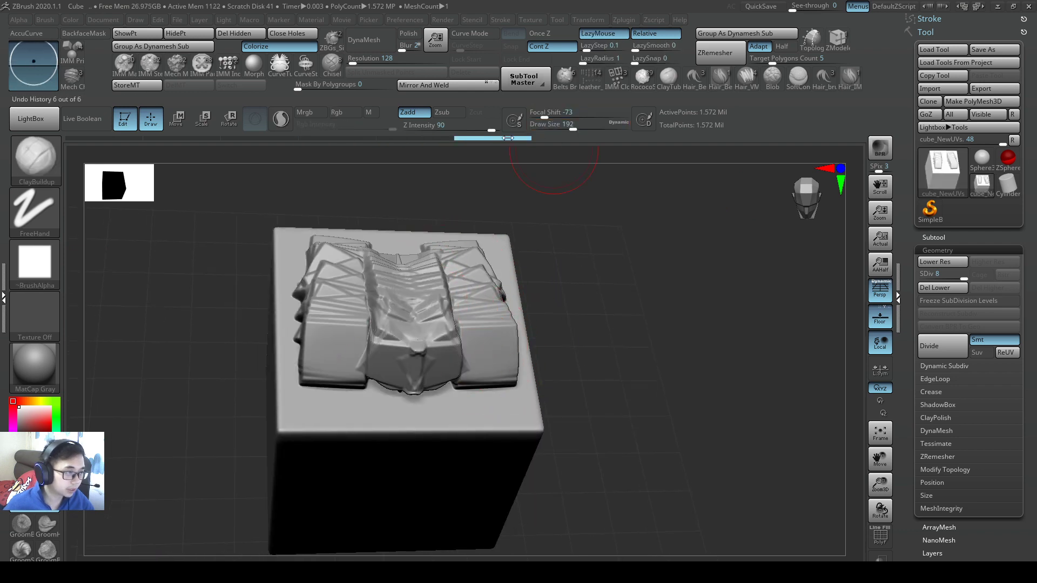
pyautogui.hotkey('ctrl', 'z')
pyautogui.hotkey('ctrl', 'z')
# Lower Z Intensity to 39 and sculpt gentler clay strips down the cube's top.
pyautogui.moveTo(492, 127); pyautogui.dragTo(460, 127)
pyautogui.moveTo(456, 254); pyautogui.dragTo(465, 407)
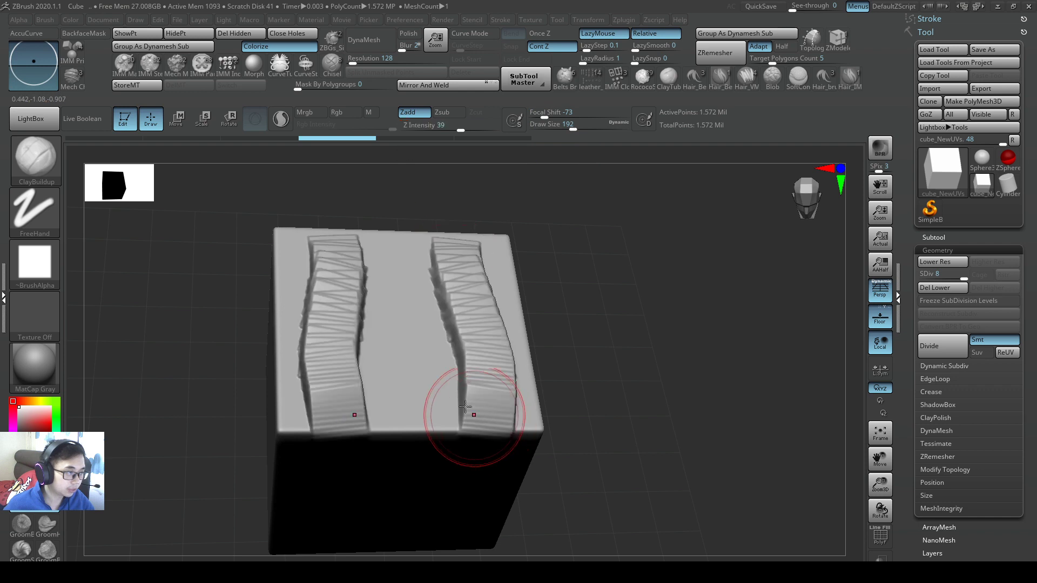
pyautogui.moveTo(417, 267); pyautogui.dragTo(434, 410)
pyautogui.moveTo(545, 373); pyautogui.dragTo(506, 346, button='right')
pyautogui.moveTo(506, 259); pyautogui.dragTo(497, 354)
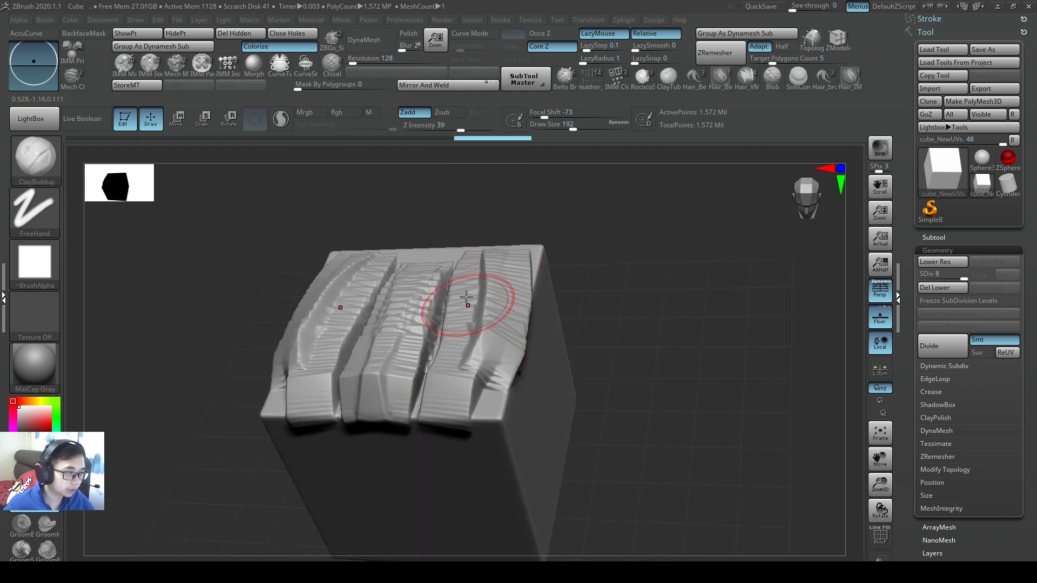
pyautogui.moveTo(453, 263); pyautogui.dragTo(440, 370)
pyautogui.moveTo(484, 253); pyautogui.dragTo(483, 354)
pyautogui.moveTo(445, 270)
pyautogui.mouseDown()
pyautogui.moveTo(427, 359)
pyautogui.moveTo(478, 354)
pyautogui.mouseUp()
# Orbit to a straight front view and carve mirrored clay strips down the front, then return to the slides.
pyautogui.moveTo(478, 359); pyautogui.dragTo(481, 276, button='right')
pyautogui.keyDown('alt'); pyautogui.moveTo(496, 391); pyautogui.dragTo(527, 194, button='right'); pyautogui.keyUp('alt')
pyautogui.moveTo(514, 276); pyautogui.dragTo(493, 271, button='right')
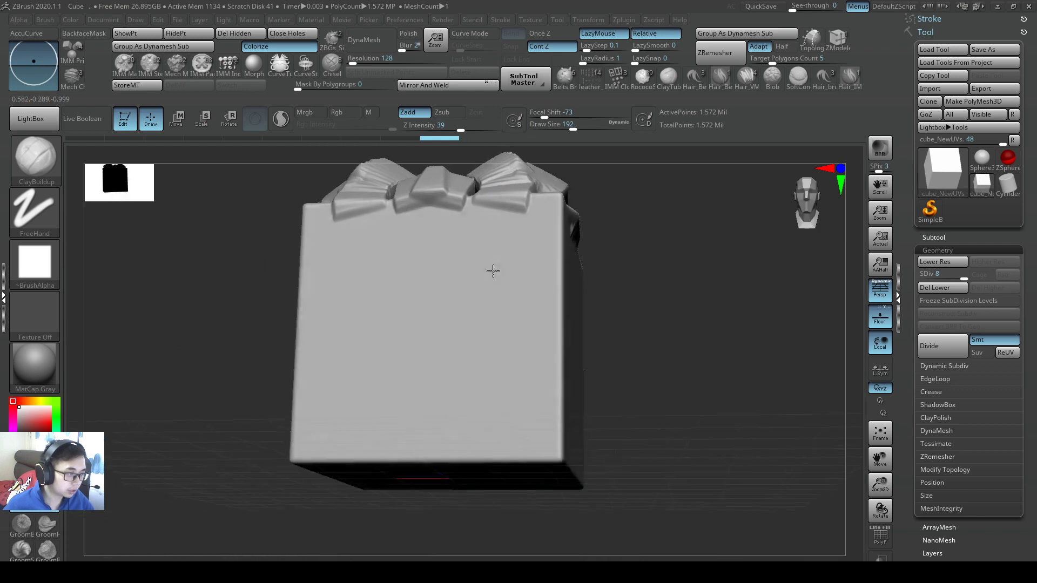
pyautogui.moveTo(493, 271); pyautogui.dragTo(488, 274)
pyautogui.moveTo(469, 231); pyautogui.dragTo(475, 418)
pyautogui.moveTo(512, 227); pyautogui.dragTo(507, 422)
pyautogui.moveTo(540, 316); pyautogui.dragTo(562, 327, button='right')
pyautogui.moveTo(540, 278); pyautogui.dragTo(537, 427)
pyautogui.moveTo(462, 308); pyautogui.dragTo(469, 408)
pyautogui.moveTo(568, 354)
pyautogui.mouseDown(button='right')
pyautogui.moveTo(516, 379)
pyautogui.moveTo(464, 371)
pyautogui.moveTo(528, 374)
pyautogui.moveTo(559, 398)
pyautogui.moveTo(567, 348)
pyautogui.mouseUp(button='right')
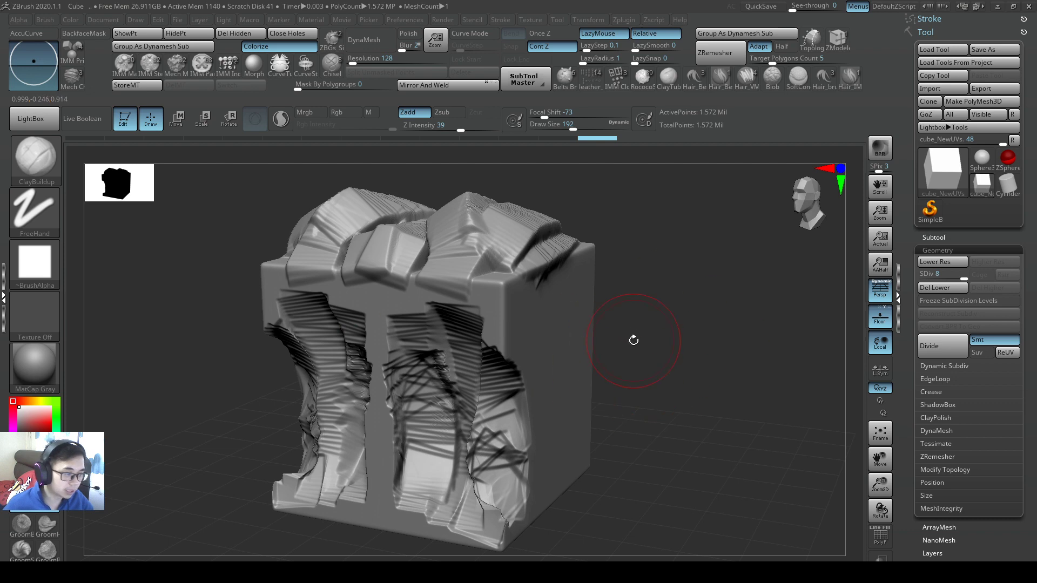
pyautogui.hotkey('alt', 'Tab')
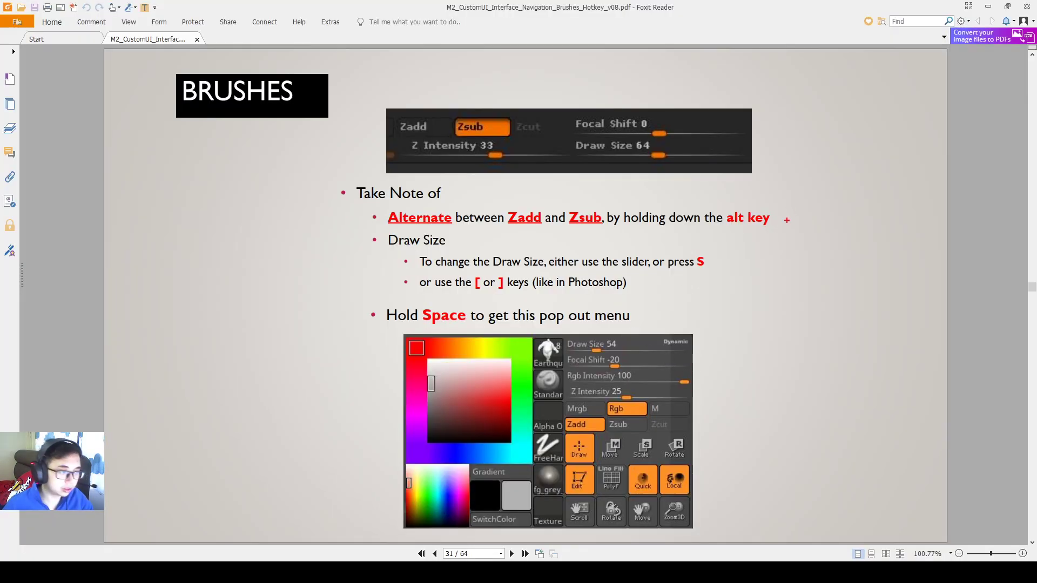
# Underline the Zadd/Zsub alt-key sentence and box the buttons in red, then clear the marks.
pyautogui.moveTo(786, 227); pyautogui.dragTo(486, 228)
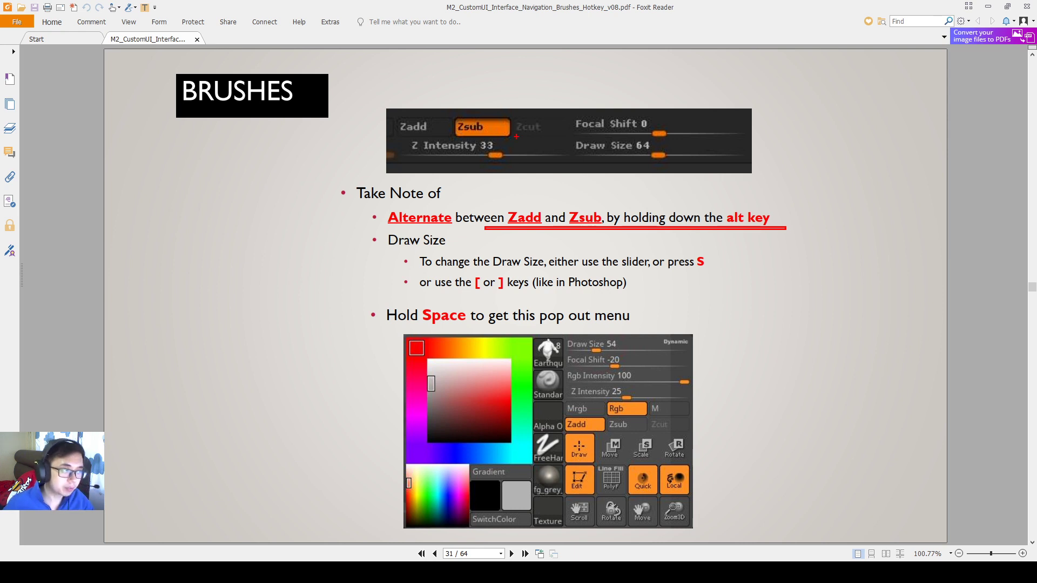
pyautogui.moveTo(516, 136); pyautogui.dragTo(395, 115)
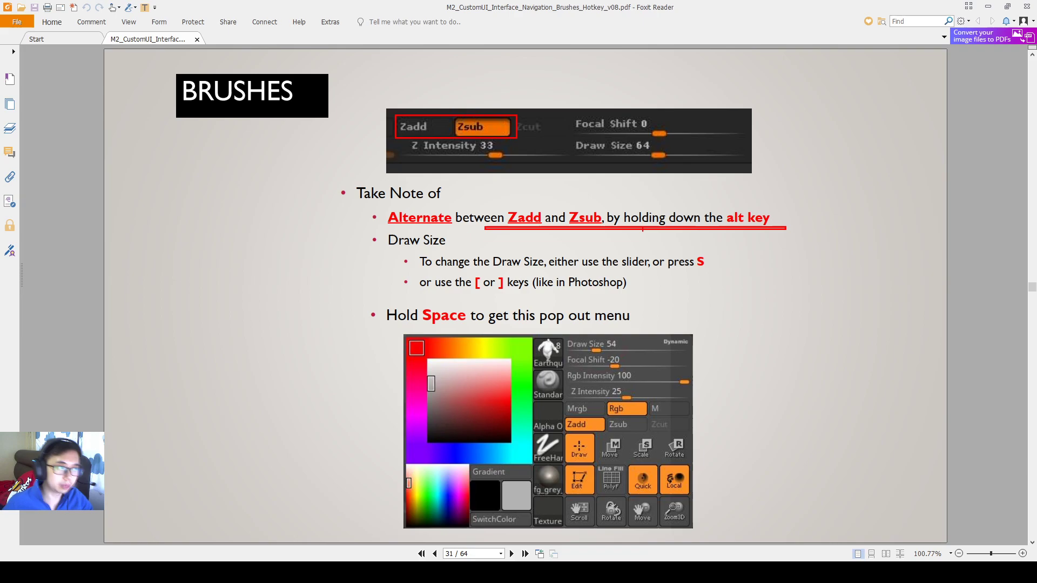
pyautogui.press('Escape')
pyautogui.hotkey('alt', 'Tab')
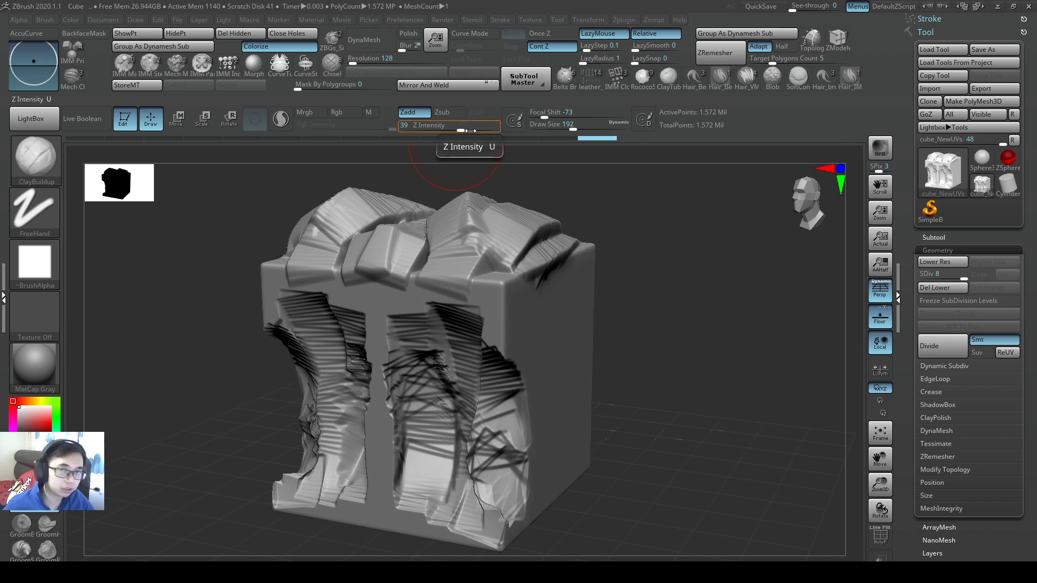
# Drop Z Intensity from 39 through 31 and 21 and paint faint clay strokes on the right side.
pyautogui.moveTo(470, 131); pyautogui.dragTo(445, 130)
pyautogui.moveTo(643, 270)
pyautogui.mouseDown()
pyautogui.moveTo(567, 276)
pyautogui.moveTo(605, 328)
pyautogui.mouseUp()
pyautogui.write('u2')
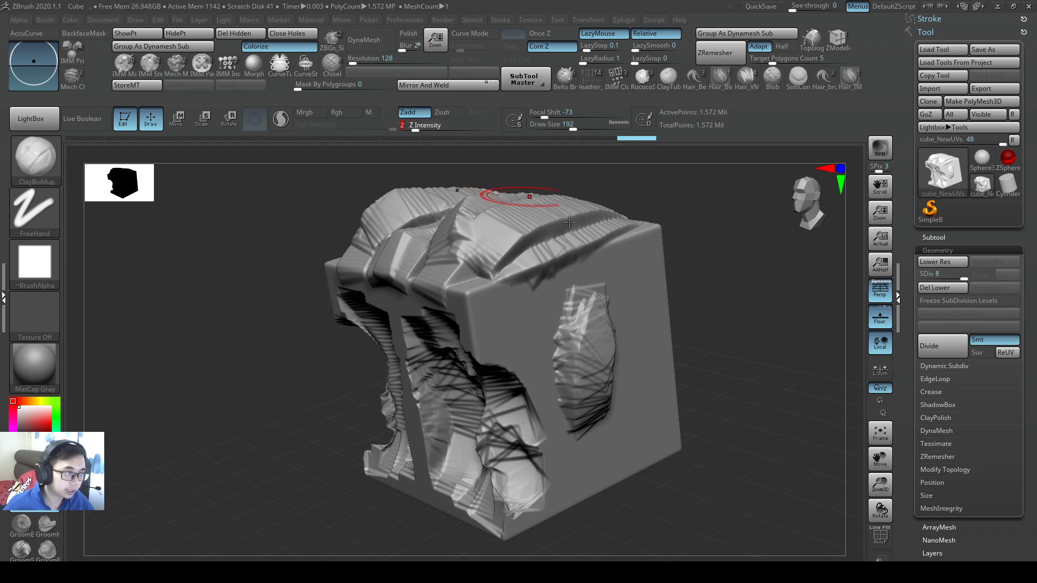
pyautogui.moveTo(627, 459)
pyautogui.mouseDown()
pyautogui.moveTo(613, 353)
pyautogui.moveTo(630, 416)
pyautogui.moveTo(646, 299)
pyautogui.moveTo(626, 414)
pyautogui.moveTo(616, 346)
pyautogui.moveTo(637, 465)
pyautogui.mouseUp()
pyautogui.click(417, 127)
pyautogui.moveTo(535, 367)
pyautogui.mouseDown(button='right')
pyautogui.moveTo(602, 313)
pyautogui.moveTo(514, 332)
pyautogui.moveTo(563, 342)
pyautogui.mouseUp(button='right')
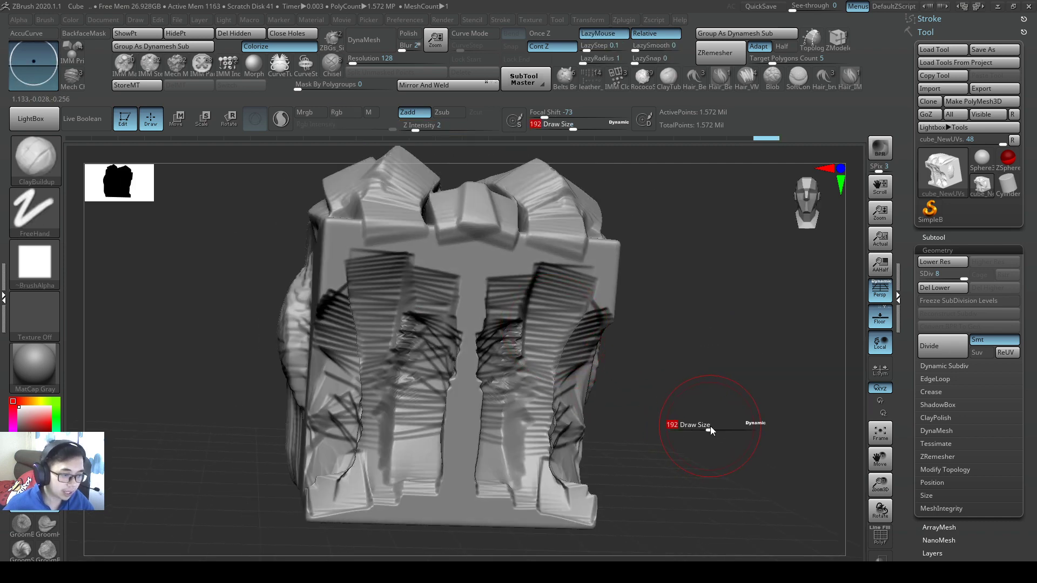
# Resize the brush through 639, 268 and 163 down to 80 while orbiting the cube.
pyautogui.press('s')
pyautogui.moveTo(702, 426)
pyautogui.mouseDown()
pyautogui.moveTo(742, 433)
pyautogui.moveTo(680, 438)
pyautogui.mouseUp()
pyautogui.press('s')
pyautogui.press('s')
pyautogui.moveTo(680, 439); pyautogui.dragTo(693, 440, button='right')
pyautogui.press('s')
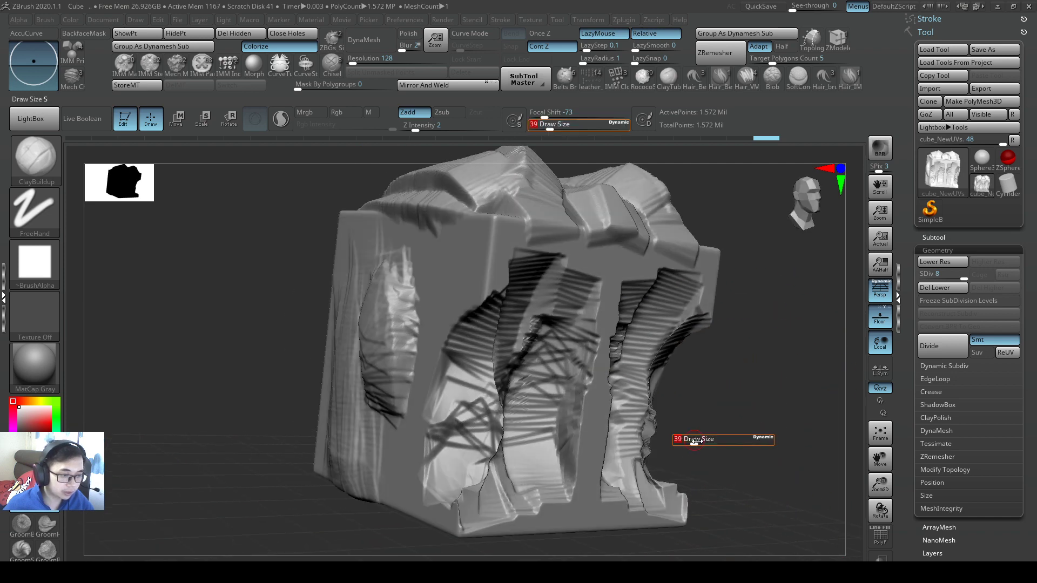
pyautogui.moveTo(694, 440)
pyautogui.mouseDown()
pyautogui.moveTo(749, 442)
pyautogui.moveTo(725, 443)
pyautogui.mouseUp()
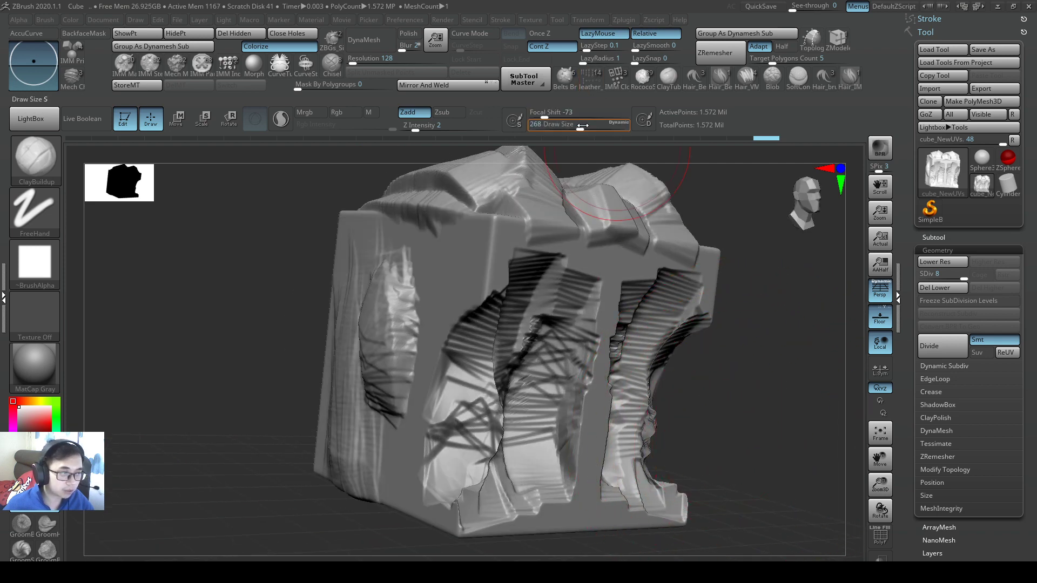
pyautogui.moveTo(579, 128); pyautogui.dragTo(569, 129)
pyautogui.moveTo(764, 432); pyautogui.dragTo(783, 434, button='right')
pyautogui.press('s')
pyautogui.moveTo(783, 435); pyautogui.dragTo(764, 434)
pyautogui.keyDown('alt'); pyautogui.moveTo(767, 367); pyautogui.dragTo(709, 370, button='right'); pyautogui.keyUp('alt')
pyautogui.moveTo(709, 371); pyautogui.dragTo(667, 371, button='right')
pyautogui.moveTo(794, 437)
pyautogui.keyDown('alt'); pyautogui.mouseDown(button='right')
pyautogui.moveTo(662, 448)
pyautogui.moveTo(669, 453)
pyautogui.mouseUp(button='right'); pyautogui.keyUp('alt')
# From the opposite three-quarter view, resize the brush through 567, 163, 33 and 149.
pyautogui.press('s')
pyautogui.moveTo(673, 453); pyautogui.dragTo(713, 456)
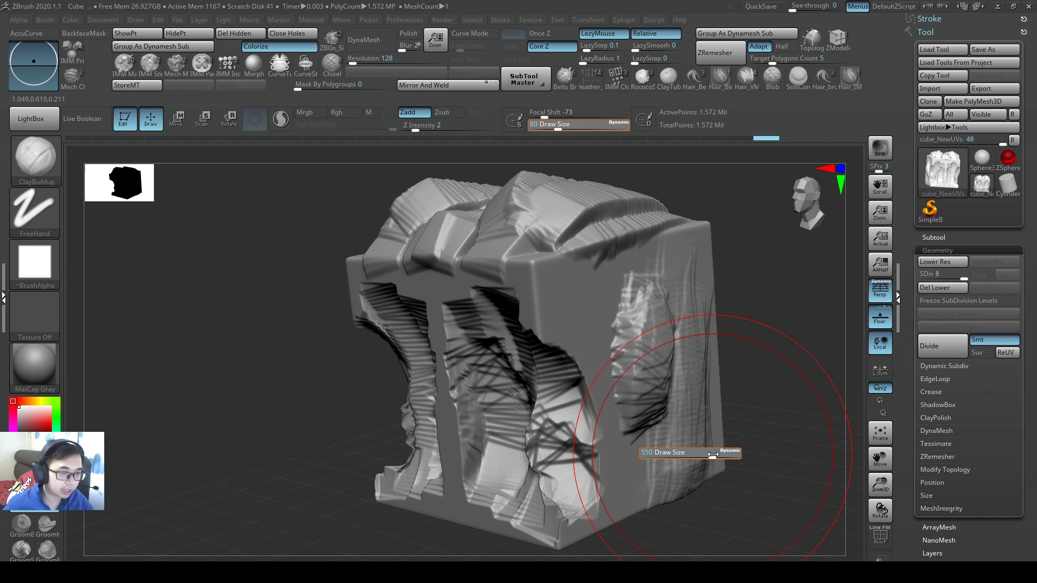
pyautogui.moveTo(775, 456); pyautogui.dragTo(771, 457, button='right')
pyautogui.press('s')
pyautogui.moveTo(771, 457); pyautogui.dragTo(729, 457)
pyautogui.keyDown('alt'); pyautogui.moveTo(784, 454); pyautogui.dragTo(702, 448, button='right'); pyautogui.keyUp('alt')
pyautogui.moveTo(702, 447); pyautogui.dragTo(722, 449, button='right')
pyautogui.press('s')
pyautogui.moveTo(723, 449)
pyautogui.mouseDown()
pyautogui.moveTo(709, 452)
pyautogui.moveTo(770, 454)
pyautogui.moveTo(739, 459)
pyautogui.mouseUp()
pyautogui.press('s')
pyautogui.press('s')
# Orbit to a lower, more frontal view and settle the brush size at 274.
pyautogui.moveTo(687, 398); pyautogui.dragTo(676, 417, button='right')
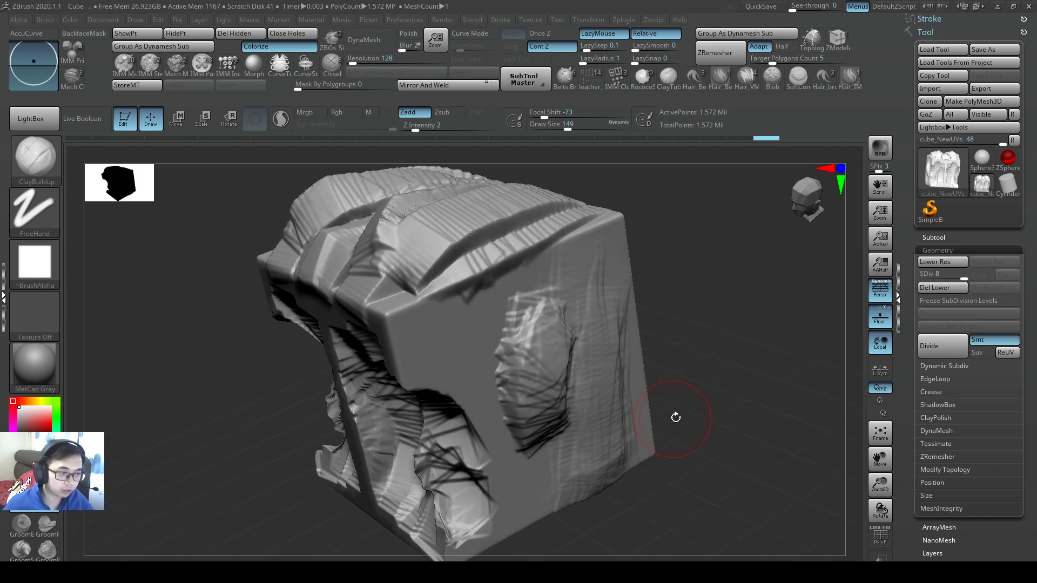
pyautogui.press('s')
pyautogui.moveTo(708, 435)
pyautogui.mouseDown()
pyautogui.moveTo(689, 434)
pyautogui.moveTo(722, 436)
pyautogui.mouseUp()
pyautogui.press('s')
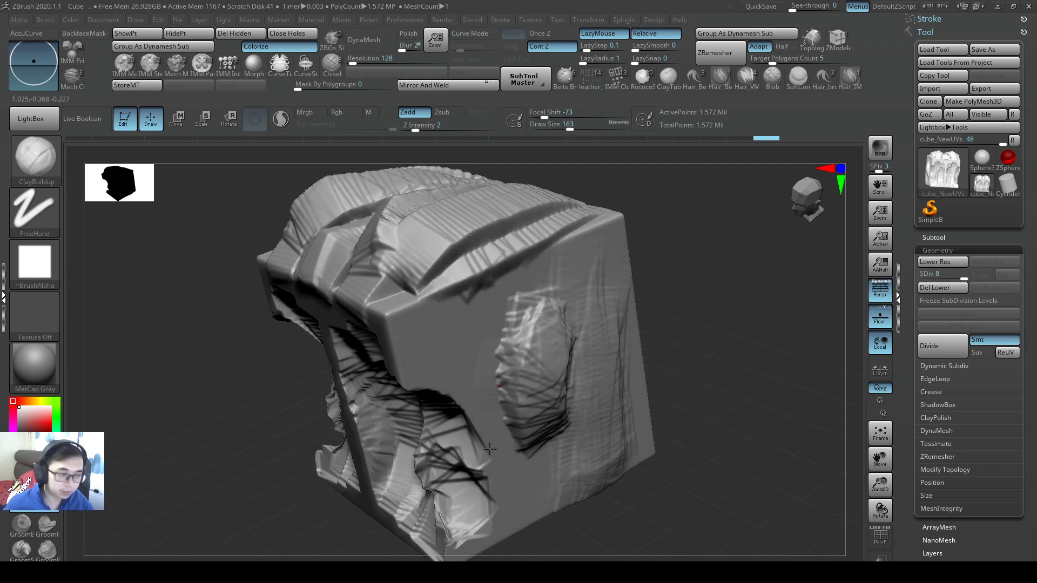
pyautogui.moveTo(535, 333); pyautogui.dragTo(604, 382, button='right')
pyautogui.moveTo(675, 414); pyautogui.dragTo(674, 416, button='right')
pyautogui.press('s')
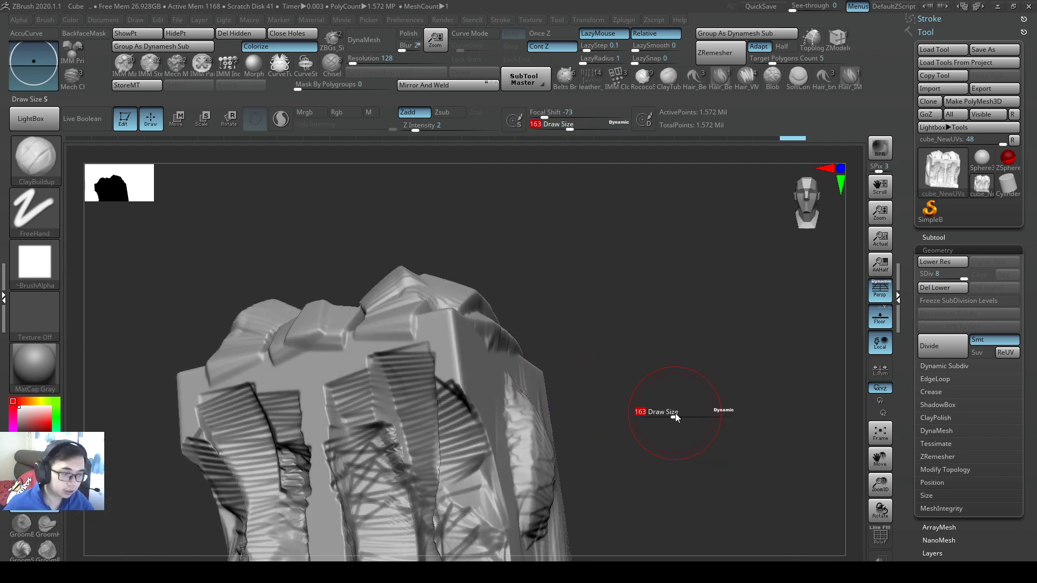
pyautogui.moveTo(674, 416); pyautogui.dragTo(685, 419)
pyautogui.keyDown('alt'); pyautogui.moveTo(669, 425); pyautogui.dragTo(748, 307, button='right'); pyautogui.keyUp('alt')
pyautogui.moveTo(748, 308); pyautogui.dragTo(653, 303, button='right')
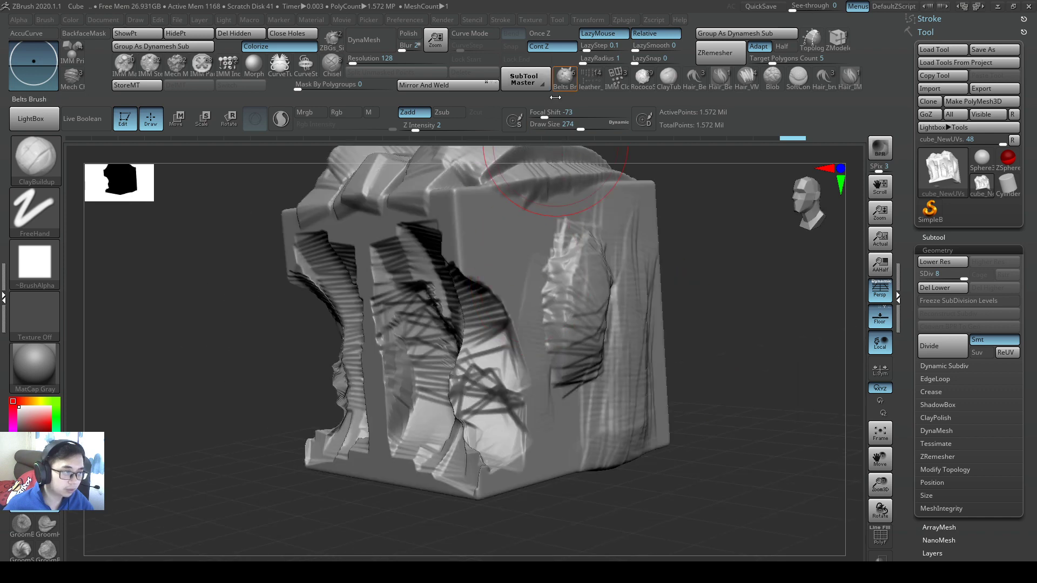
# Raise Z Intensity to 7, add a front-right stroke, then roll back the Undo History.
pyautogui.click(427, 129)
pyautogui.moveTo(565, 327); pyautogui.dragTo(551, 397)
pyautogui.click(364, 138)
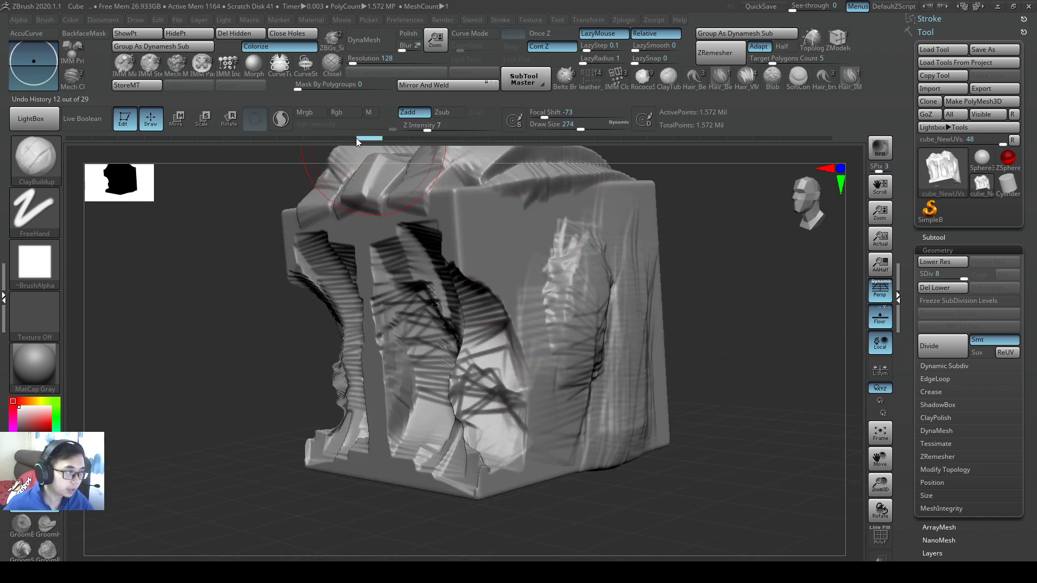
pyautogui.hotkey('alt', 'Tab')
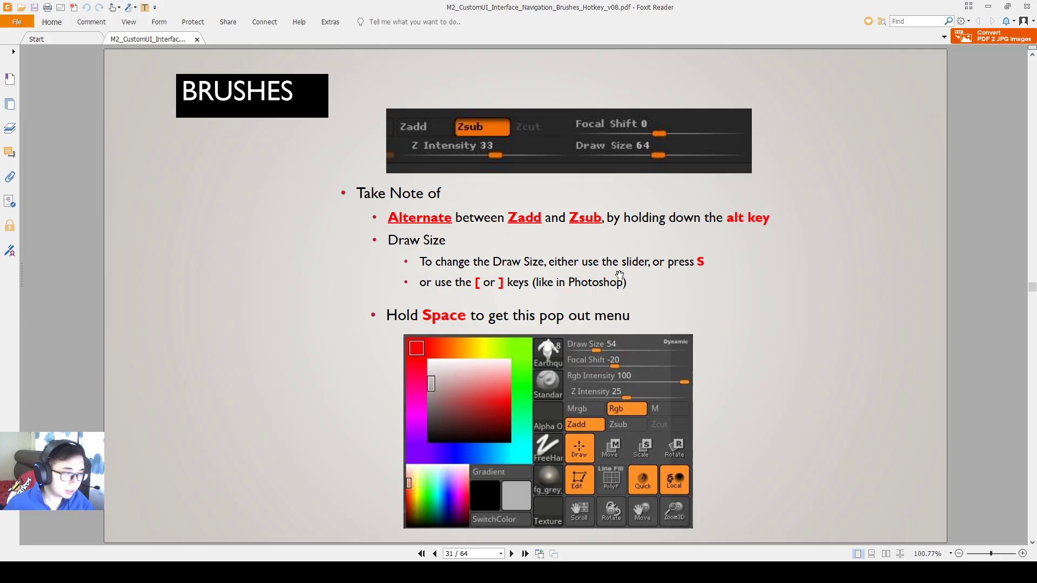
pyautogui.hotkey('alt', 'Tab')
# Shrink and enlarge the brush with the [ and ] keys, ending at draw size 62.
pyautogui.press('[')
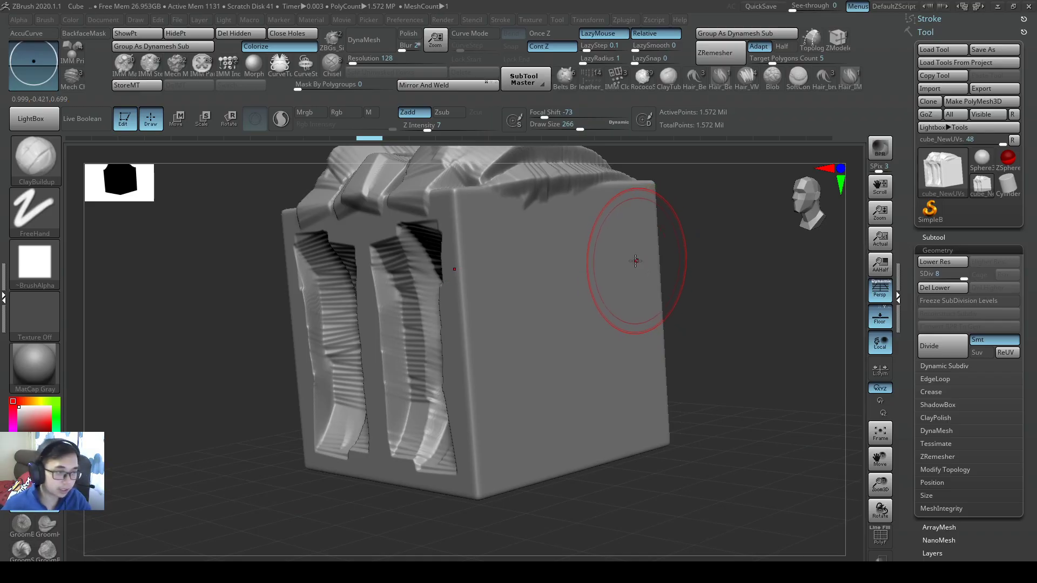
pyautogui.press('[')
pyautogui.press('[')
pyautogui.press('[')
pyautogui.press('[')
pyautogui.press('[')
pyautogui.press('[')
pyautogui.press('[')
pyautogui.press('[')
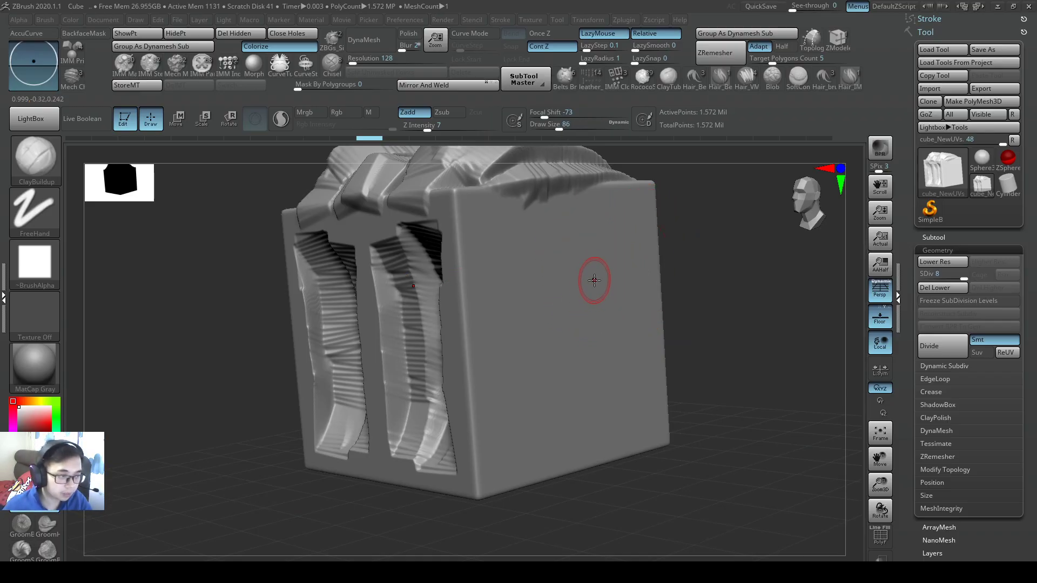
pyautogui.press(']')
pyautogui.press(']')
pyautogui.press(']')
pyautogui.press(']')
pyautogui.press(']')
pyautogui.press(']')
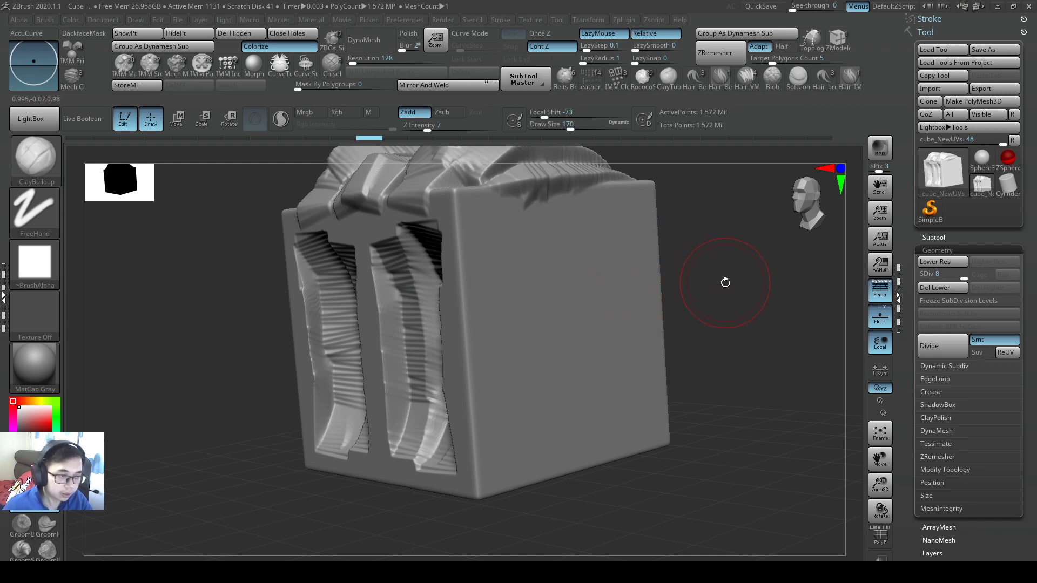
pyautogui.press('[')
pyautogui.press('[')
pyautogui.press('[')
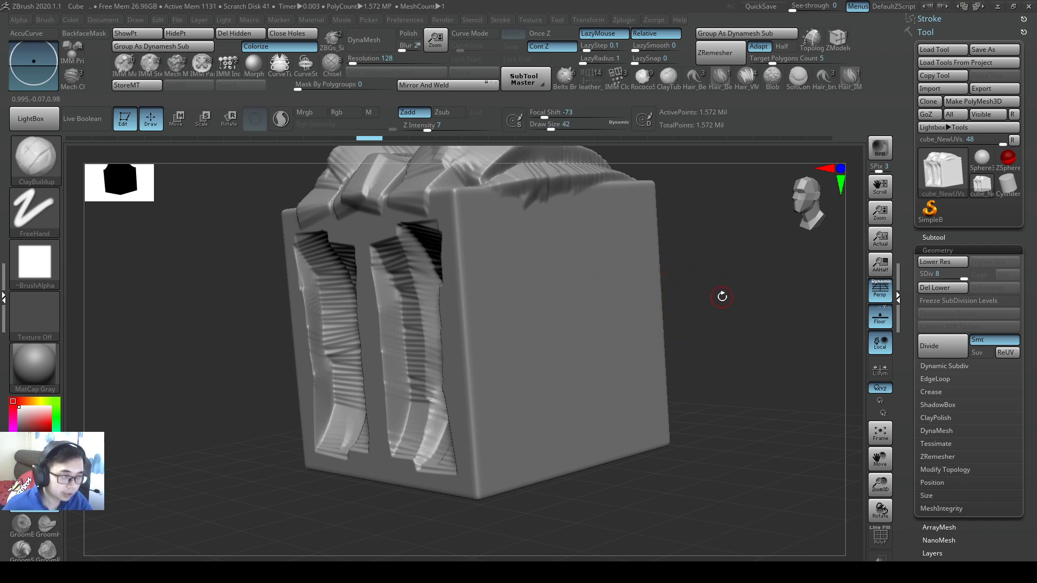
pyautogui.press(']')
pyautogui.press(']')
pyautogui.press(']')
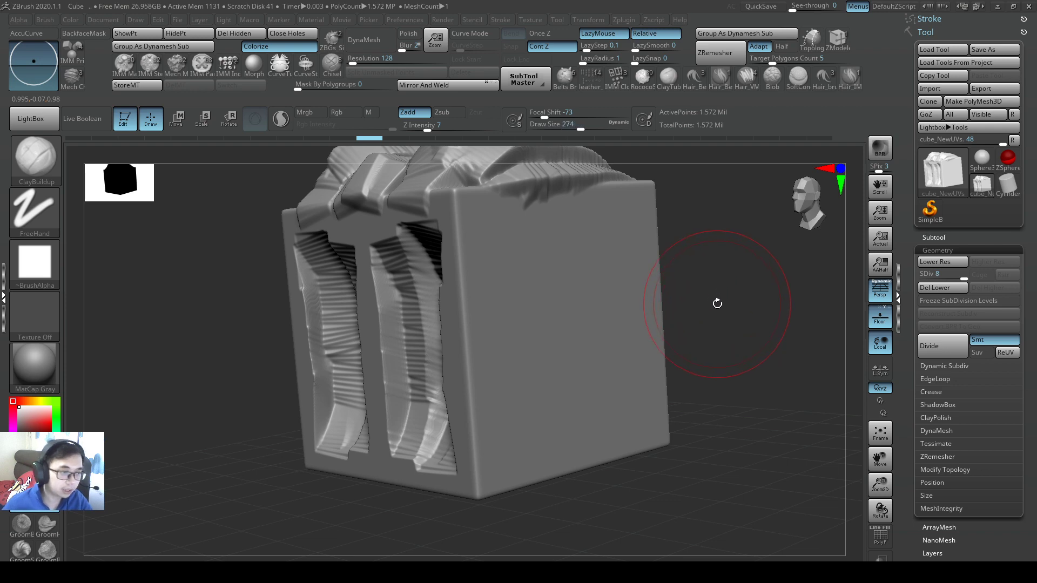
pyautogui.press('[')
pyautogui.press('[')
pyautogui.press('[')
pyautogui.press('[')
pyautogui.press('[')
pyautogui.press('[')
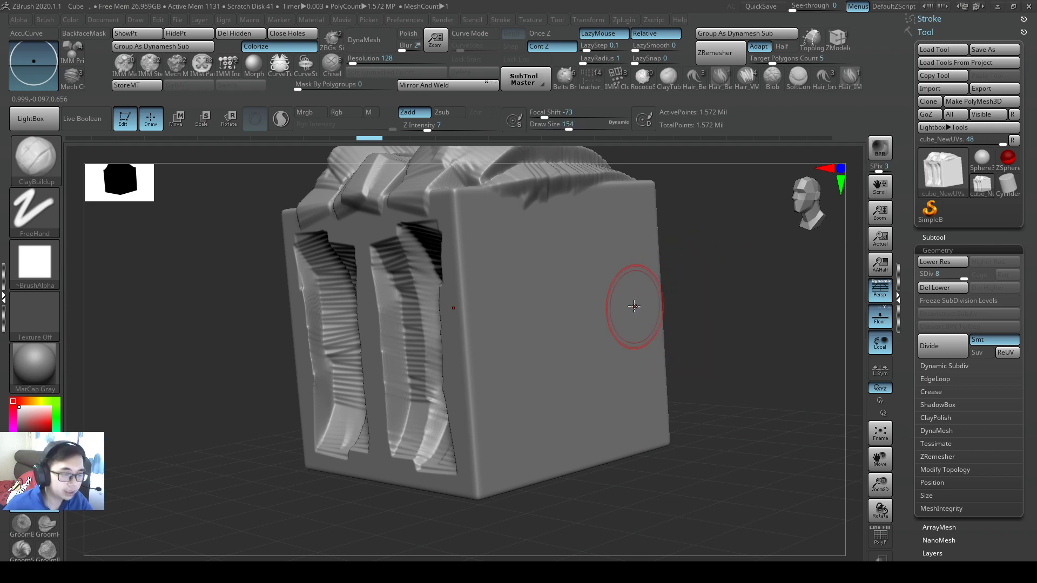
pyautogui.moveTo(627, 302)
pyautogui.mouseDown(button='right')
pyautogui.moveTo(640, 302)
pyautogui.moveTo(617, 336)
pyautogui.moveTo(647, 297)
pyautogui.moveTo(645, 325)
pyautogui.moveTo(672, 316)
pyautogui.mouseUp(button='right')
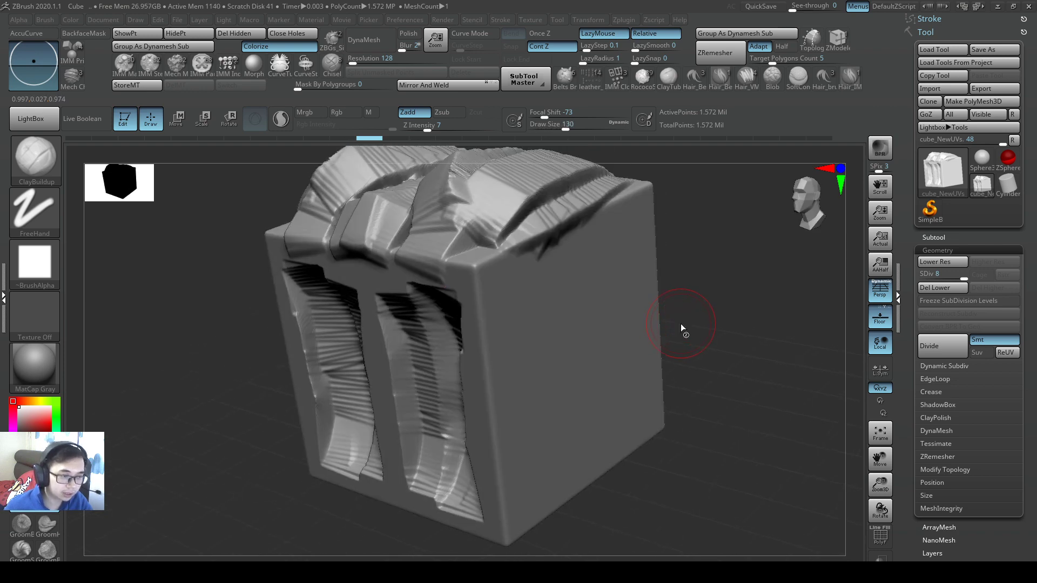
# Step the brush size down with S to 49, 35 and then 29.
pyautogui.press('s')
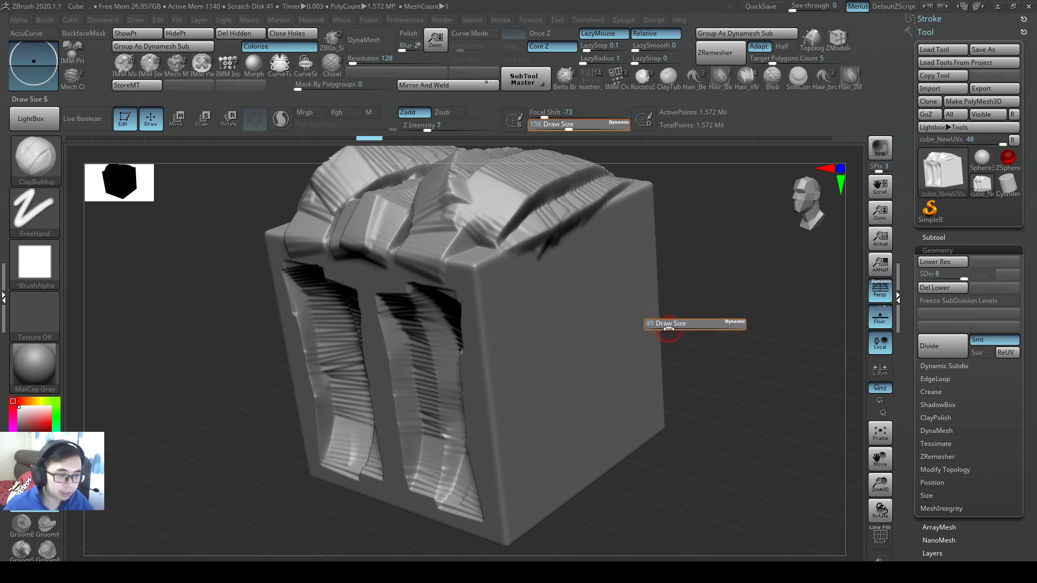
pyautogui.click(673, 335)
pyautogui.moveTo(674, 335)
pyautogui.mouseDown()
pyautogui.moveTo(727, 341)
pyautogui.moveTo(700, 341)
pyautogui.mouseUp()
pyautogui.press('s')
pyautogui.press('s')
pyautogui.click(697, 340)
pyautogui.press('s')
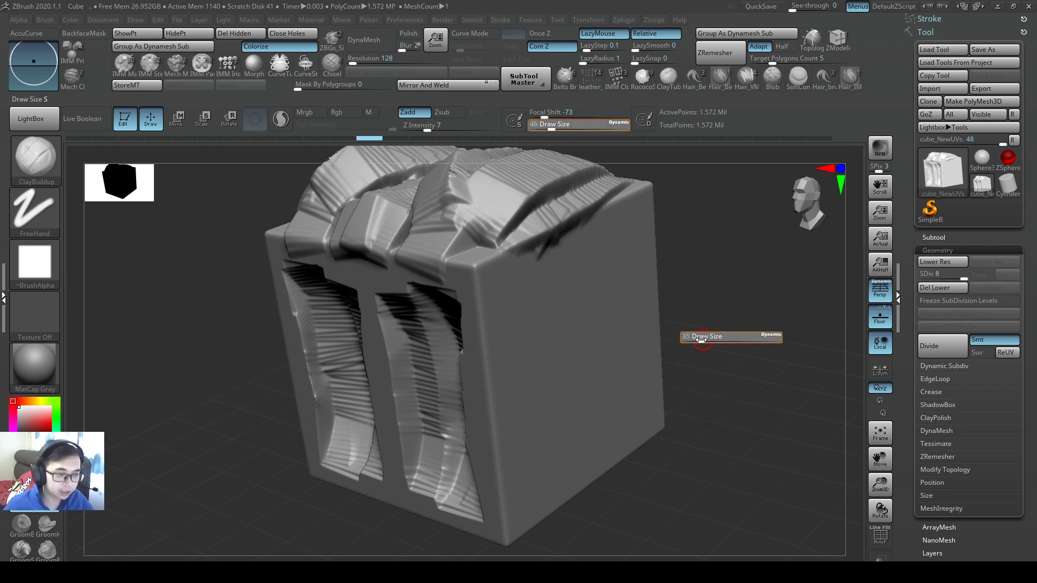
pyautogui.moveTo(771, 324)
pyautogui.mouseDown()
pyautogui.moveTo(719, 331)
pyautogui.moveTo(657, 388)
pyautogui.mouseUp()
pyautogui.press('s')
pyautogui.moveTo(657, 387); pyautogui.dragTo(706, 341)
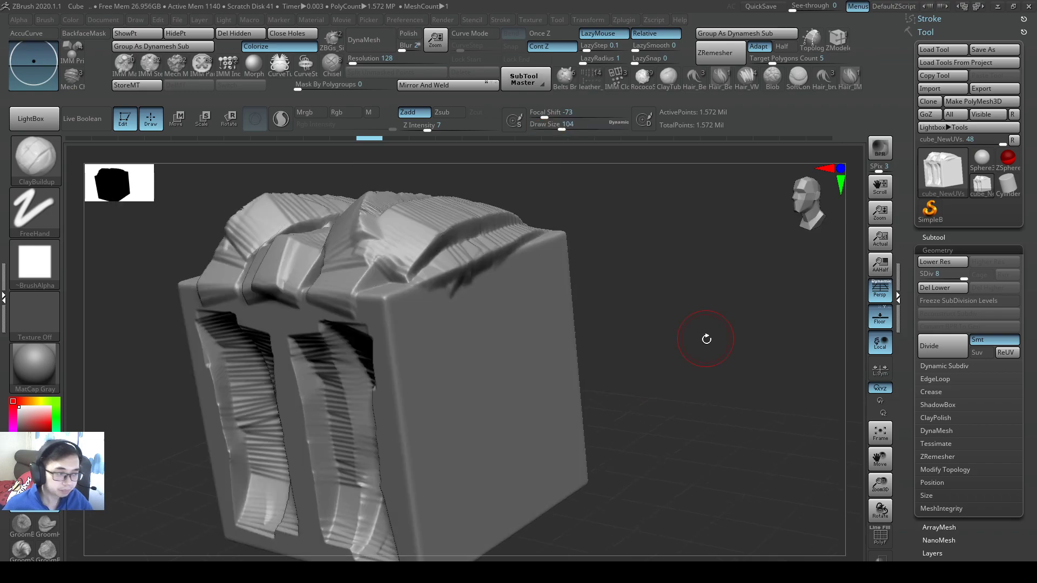
pyautogui.hotkey('alt', 'Tab')
pyautogui.hotkey('alt', 'Tab')
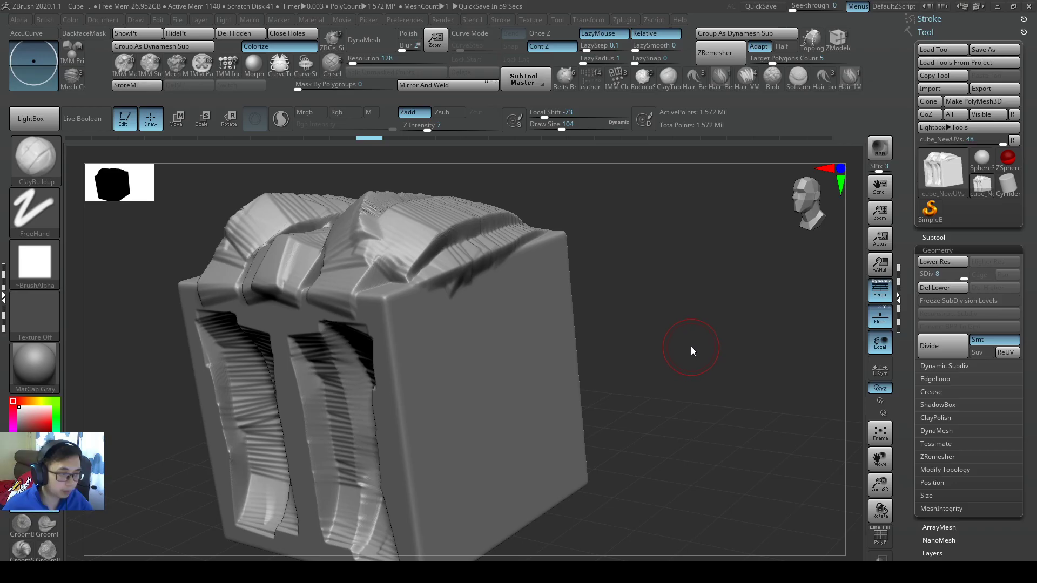
# In the Space pop-out brush menu, reduce the draw size to 87.
pyautogui.press('space')
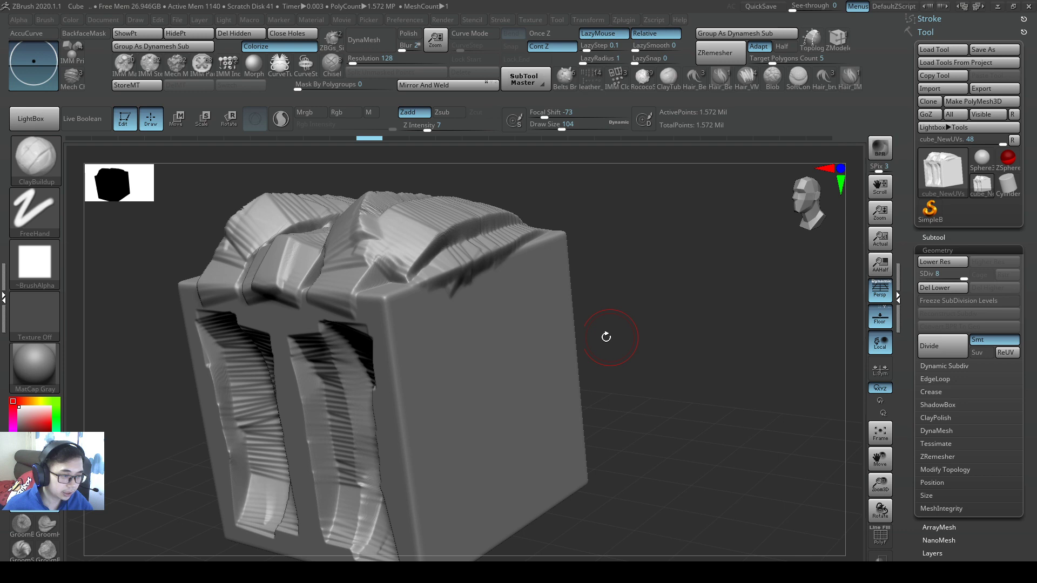
pyautogui.press('space')
pyautogui.press('space')
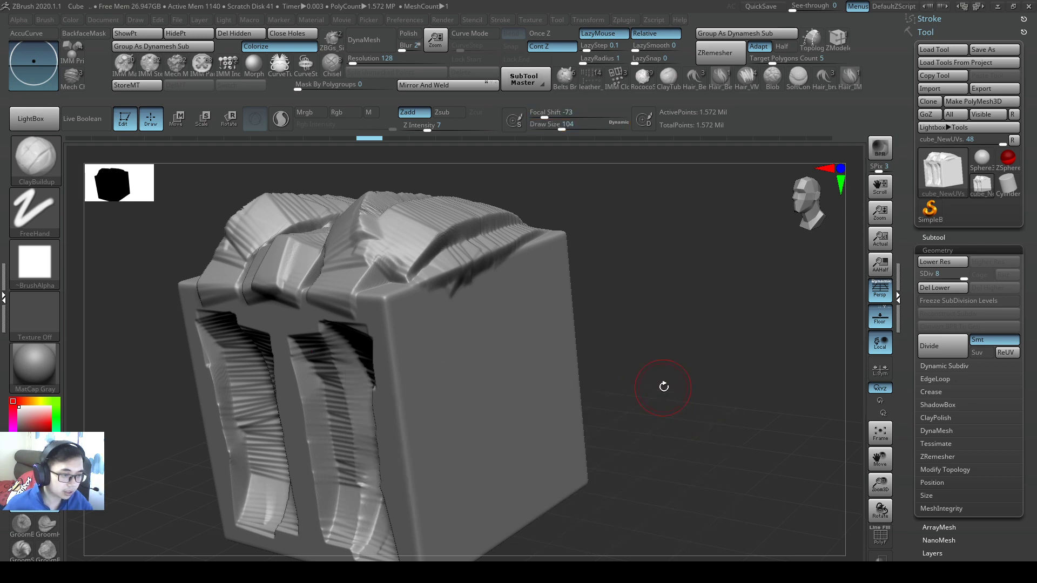
pyautogui.press('space')
pyautogui.moveTo(661, 387)
pyautogui.mouseDown()
pyautogui.moveTo(667, 408)
pyautogui.moveTo(651, 405)
pyautogui.moveTo(658, 432)
pyautogui.moveTo(683, 430)
pyautogui.moveTo(689, 394)
pyautogui.moveTo(698, 395)
pyautogui.moveTo(664, 395)
pyautogui.mouseUp()
pyautogui.press('space')
pyautogui.press('space')
# Lower intensity to 19, raise draw size to 154, and turn in close to the front face.
pyautogui.moveTo(682, 433); pyautogui.dragTo(670, 431)
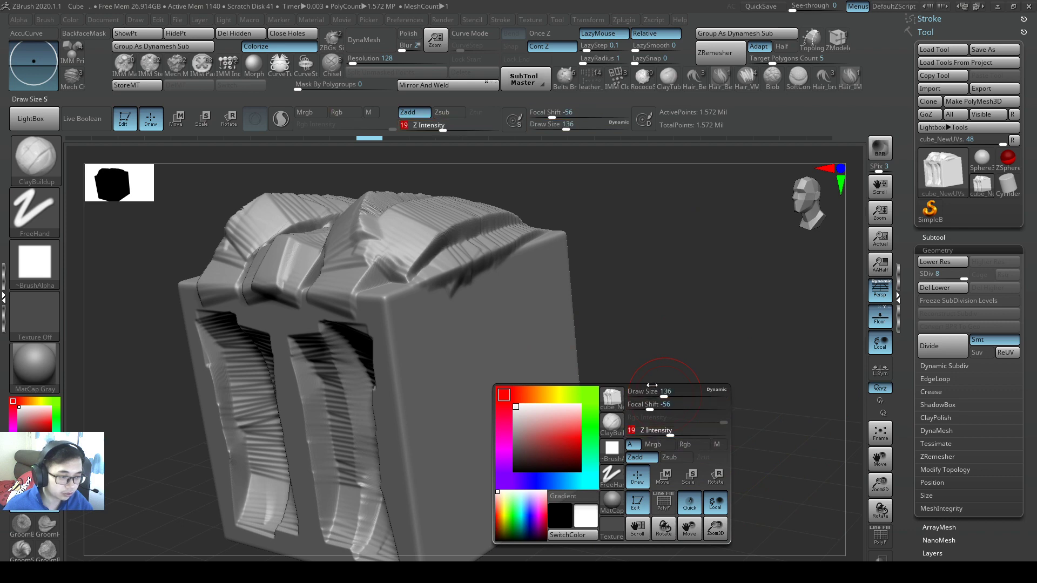
pyautogui.moveTo(652, 385); pyautogui.dragTo(659, 385)
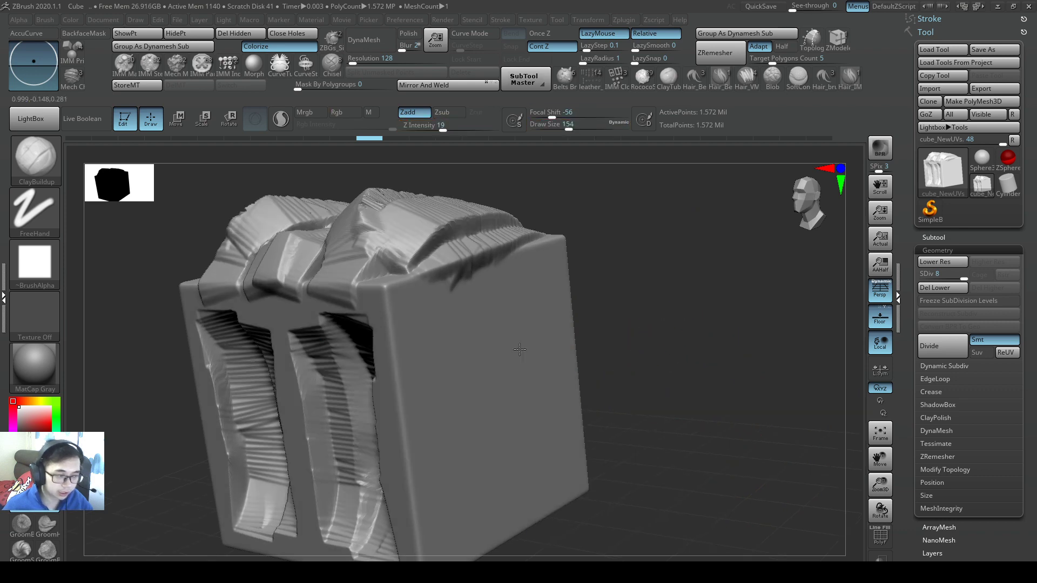
pyautogui.moveTo(520, 350); pyautogui.dragTo(512, 341, button='right')
pyautogui.press('space')
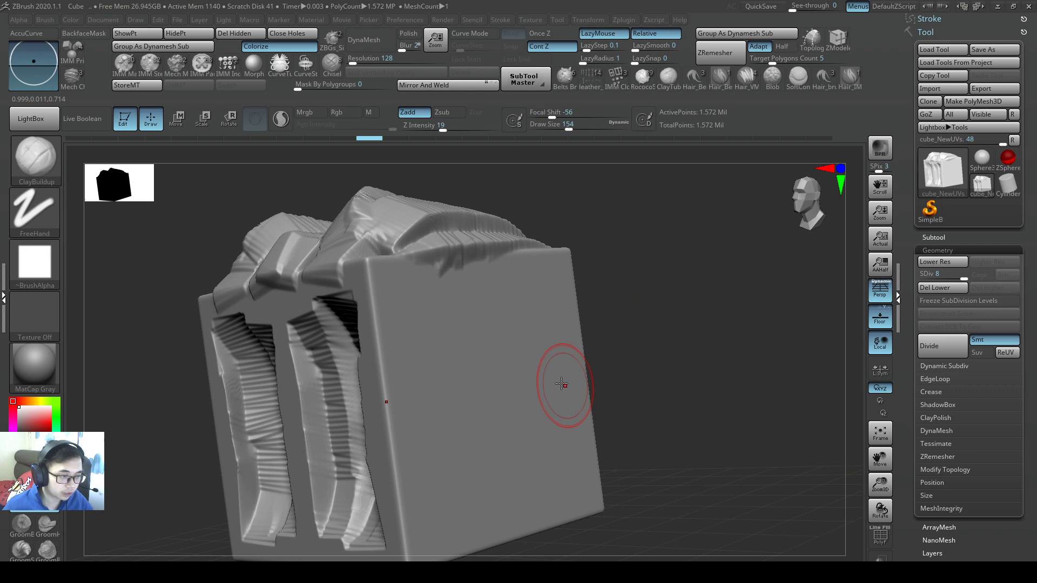
pyautogui.moveTo(562, 384)
pyautogui.mouseDown(button='right')
pyautogui.moveTo(602, 363)
pyautogui.moveTo(663, 383)
pyautogui.mouseUp(button='right')
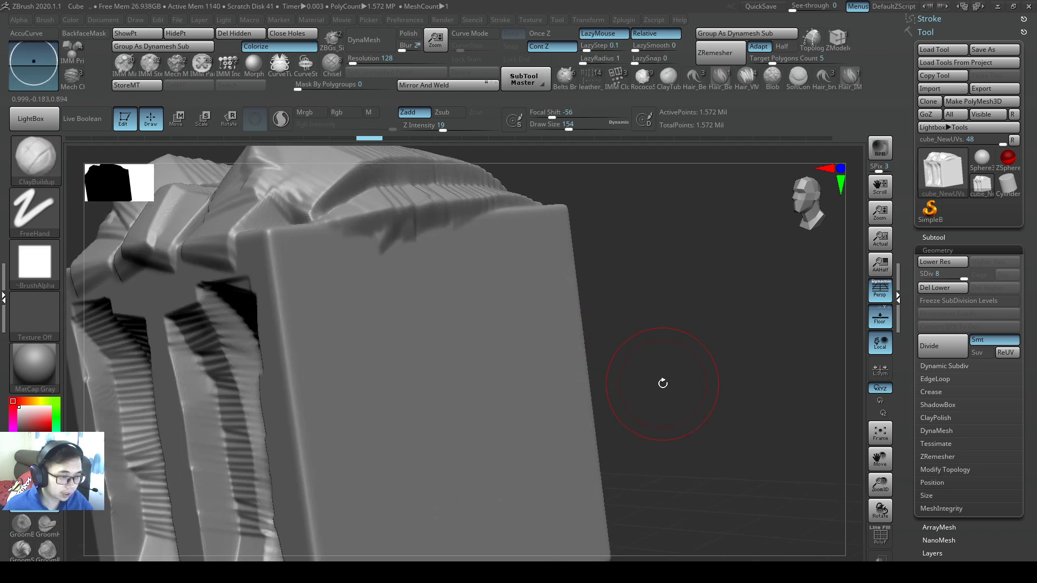
pyautogui.press('ctrl')
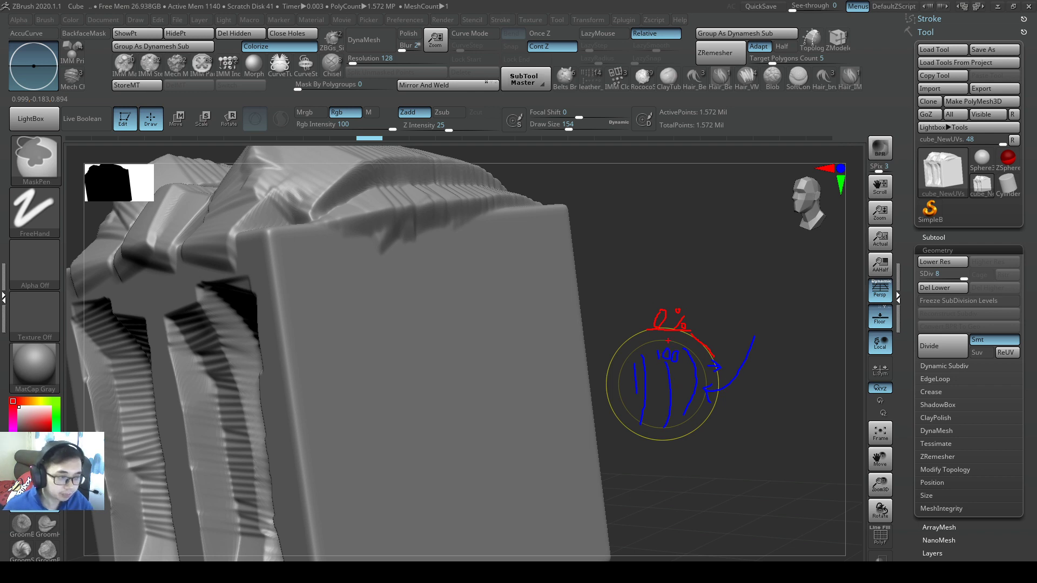
# At focal shift -70, draw curved clay strokes down the front face, undoing the right-hand one.
pyautogui.press('space')
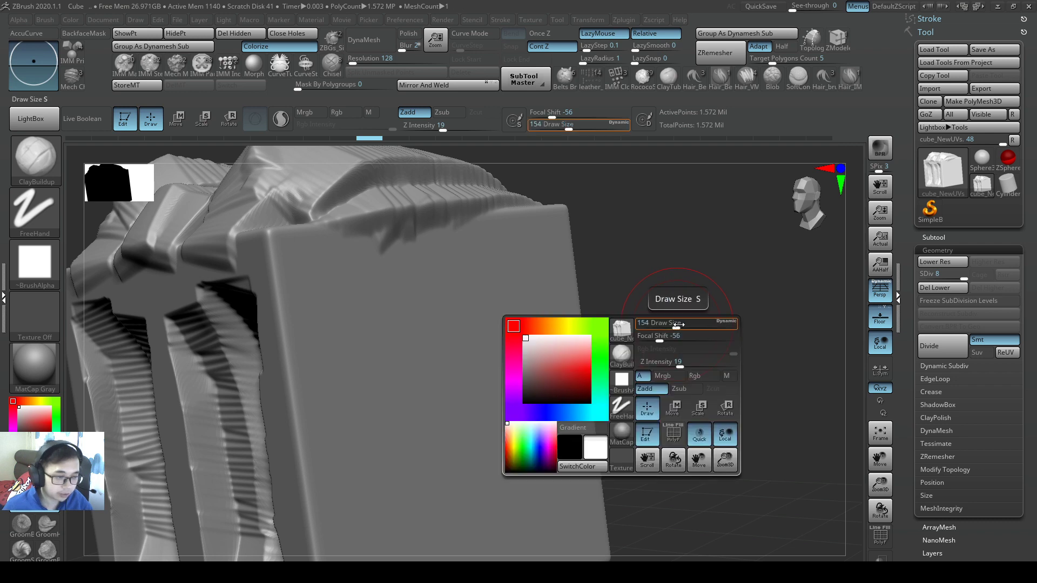
pyautogui.moveTo(660, 337); pyautogui.dragTo(643, 340)
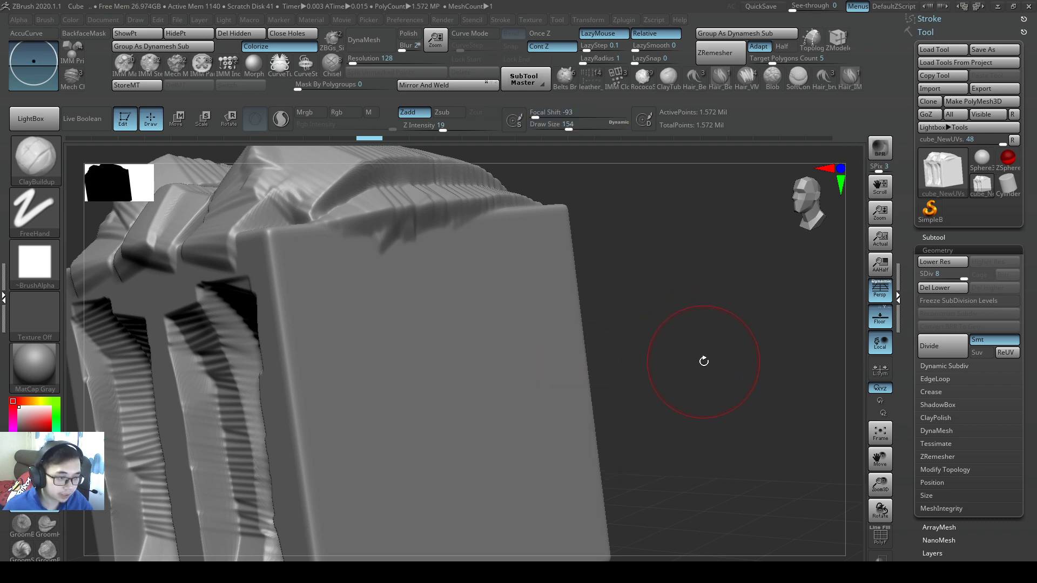
pyautogui.moveTo(702, 371)
pyautogui.mouseDown()
pyautogui.moveTo(697, 382)
pyautogui.moveTo(558, 340)
pyautogui.mouseUp()
pyautogui.moveTo(427, 254)
pyautogui.mouseDown()
pyautogui.moveTo(449, 454)
pyautogui.moveTo(378, 519)
pyautogui.mouseUp()
pyautogui.moveTo(311, 289); pyautogui.dragTo(351, 427)
pyautogui.moveTo(527, 229)
pyautogui.mouseDown()
pyautogui.moveTo(550, 353)
pyautogui.moveTo(543, 466)
pyautogui.mouseUp()
pyautogui.moveTo(562, 411)
pyautogui.mouseDown(button='right')
pyautogui.moveTo(535, 387)
pyautogui.moveTo(536, 411)
pyautogui.moveTo(503, 340)
pyautogui.moveTo(553, 343)
pyautogui.moveTo(505, 334)
pyautogui.mouseUp(button='right')
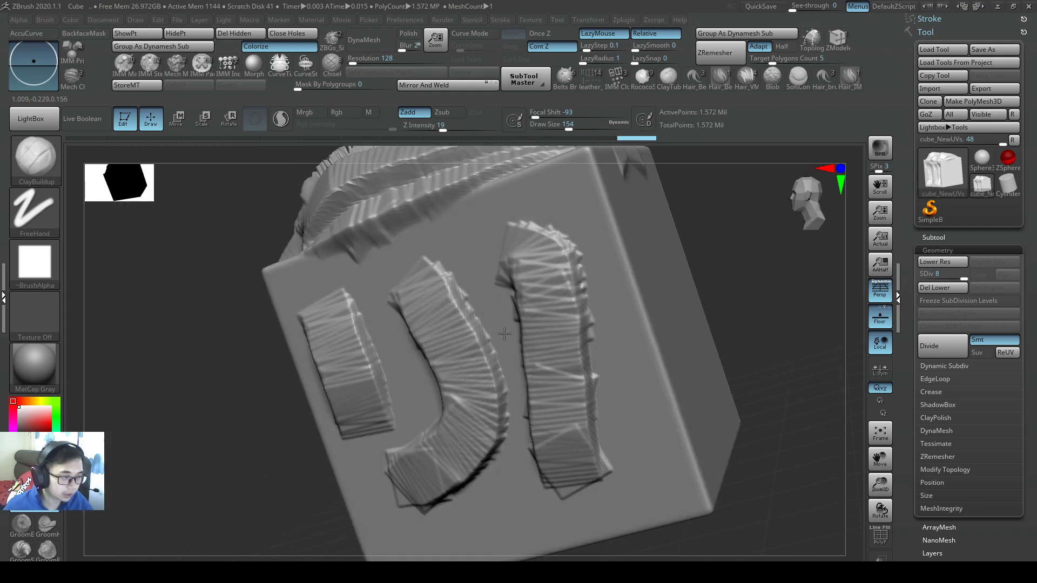
pyautogui.moveTo(504, 333); pyautogui.dragTo(551, 340)
pyautogui.hotkey('ctrl', 'z')
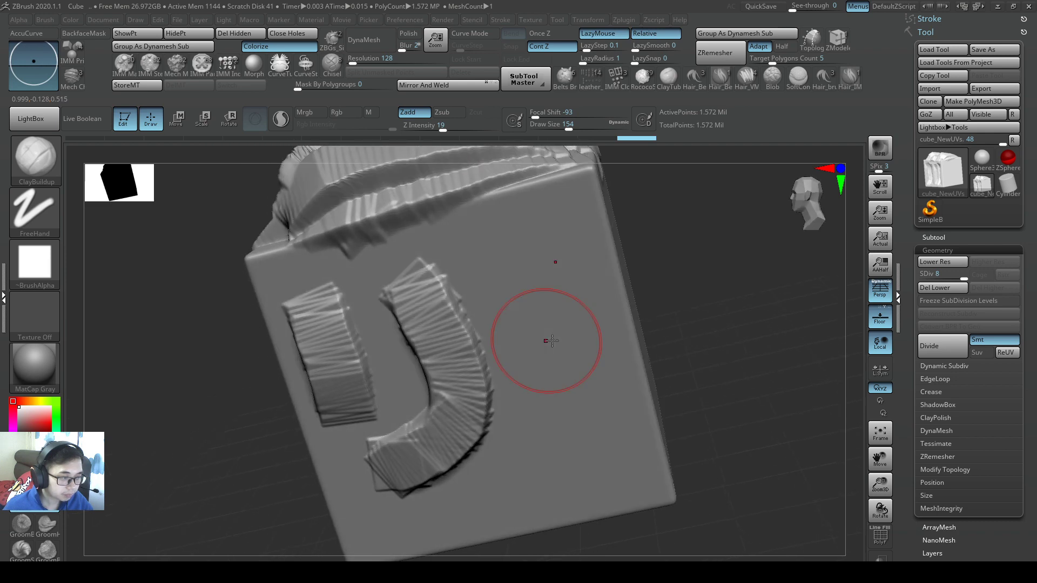
# Set focal shift to 34 and build a soft vertical ridge down the right of the face.
pyautogui.press('space')
pyautogui.moveTo(735, 322)
pyautogui.mouseDown()
pyautogui.moveTo(727, 327)
pyautogui.moveTo(780, 334)
pyautogui.mouseUp()
pyautogui.moveTo(576, 289); pyautogui.dragTo(546, 278, button='right')
pyautogui.moveTo(533, 261); pyautogui.dragTo(533, 490)
pyautogui.moveTo(530, 248); pyautogui.dragTo(534, 486)
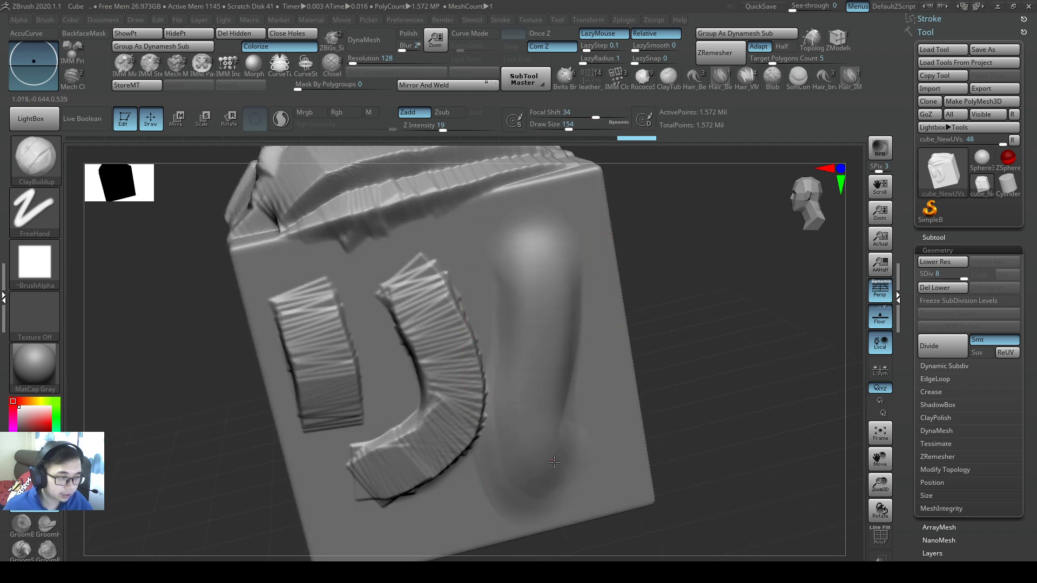
pyautogui.press('ctrl')
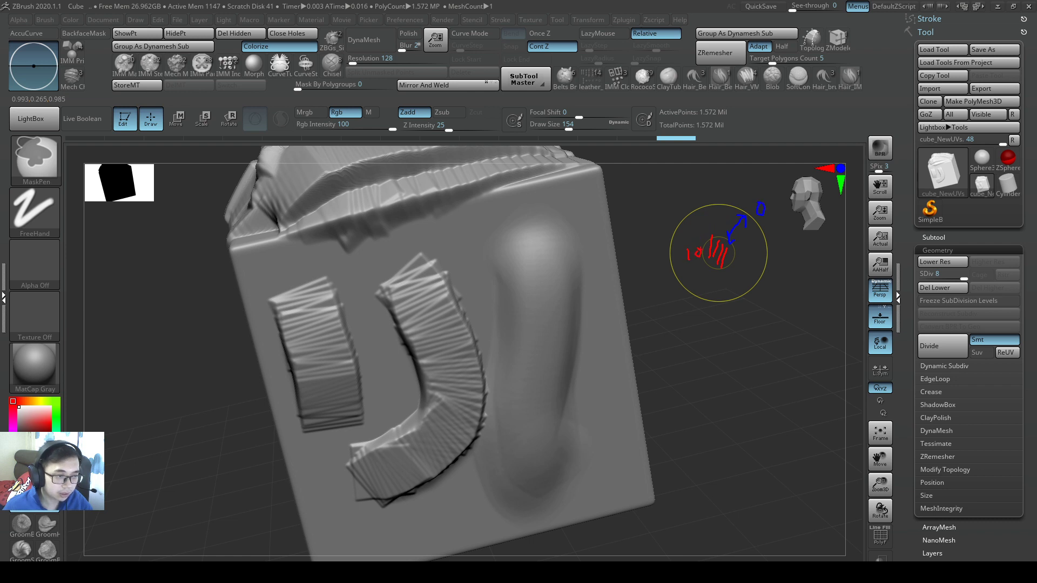
# Build up ClayBuildup strokes on the soft bulge and just to its left.
pyautogui.press('Escape')
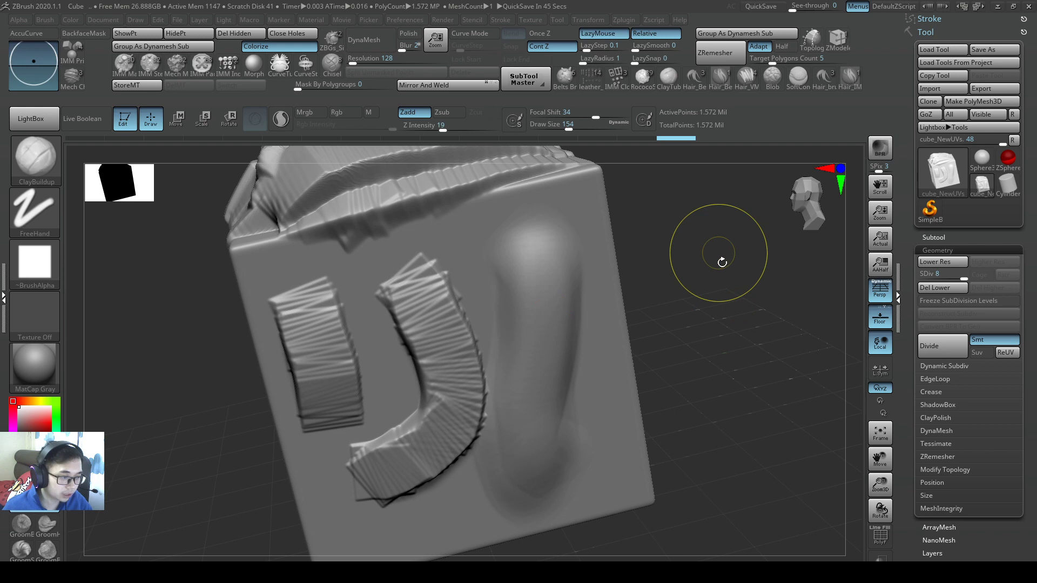
pyautogui.moveTo(745, 342)
pyautogui.mouseDown()
pyautogui.moveTo(739, 352)
pyautogui.moveTo(642, 313)
pyautogui.mouseUp()
pyautogui.moveTo(566, 264)
pyautogui.mouseDown()
pyautogui.moveTo(562, 353)
pyautogui.moveTo(569, 340)
pyautogui.moveTo(600, 464)
pyautogui.moveTo(586, 338)
pyautogui.moveTo(608, 459)
pyautogui.moveTo(598, 407)
pyautogui.mouseUp()
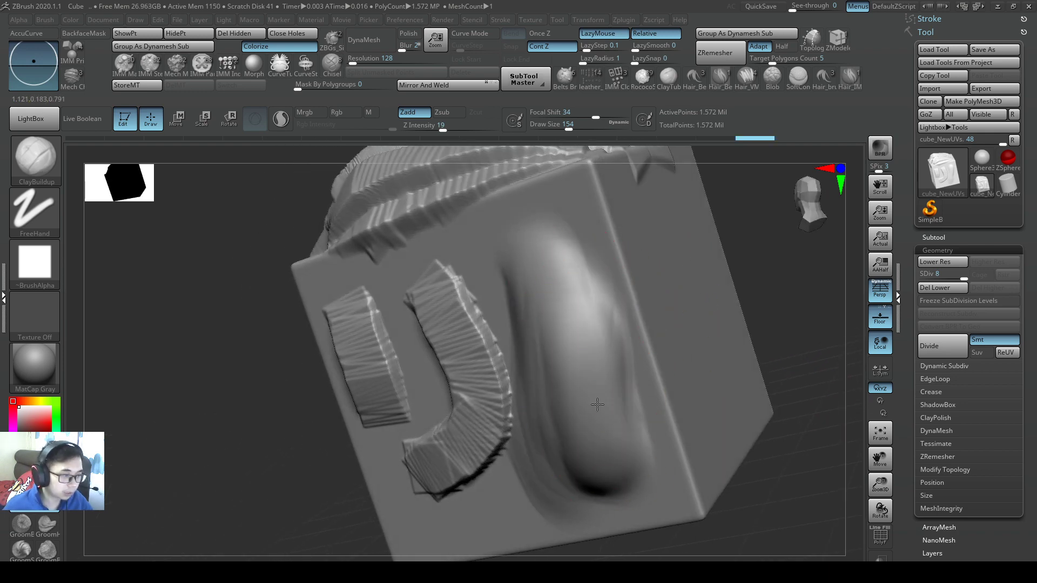
pyautogui.moveTo(597, 407); pyautogui.dragTo(643, 401, button='right')
pyautogui.moveTo(569, 417)
pyautogui.mouseDown()
pyautogui.moveTo(468, 521)
pyautogui.moveTo(505, 481)
pyautogui.mouseUp()
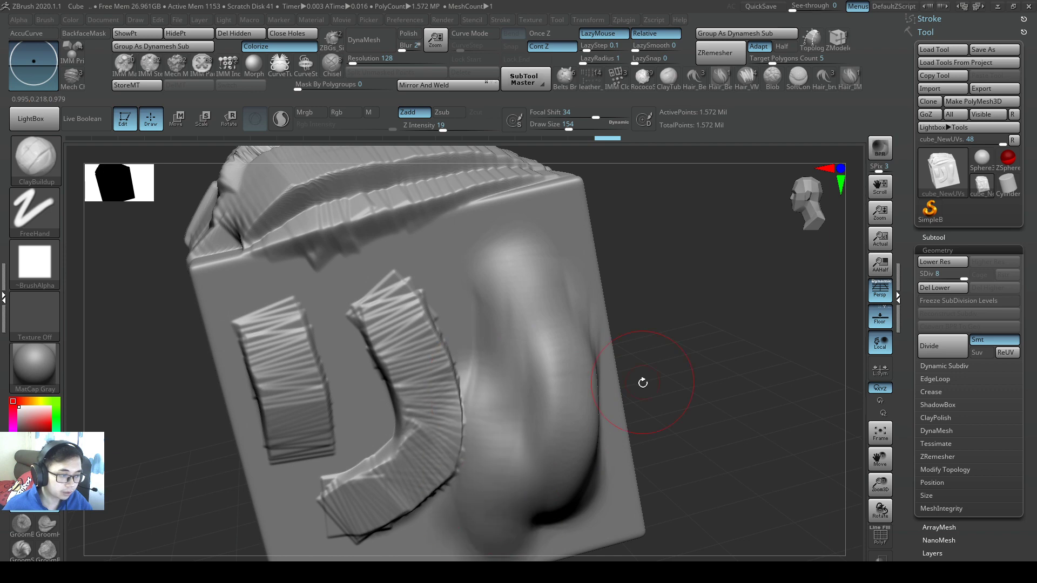
# Add several soft clay strokes on another side of the cube.
pyautogui.moveTo(644, 382); pyautogui.dragTo(546, 367)
pyautogui.moveTo(613, 340); pyautogui.dragTo(671, 419)
pyautogui.moveTo(672, 419); pyautogui.dragTo(756, 416, button='right')
pyautogui.moveTo(581, 352)
pyautogui.mouseDown()
pyautogui.moveTo(610, 438)
pyautogui.moveTo(592, 468)
pyautogui.mouseUp()
pyautogui.moveTo(592, 468)
pyautogui.mouseDown(button='right')
pyautogui.moveTo(618, 430)
pyautogui.moveTo(708, 400)
pyautogui.mouseUp(button='right')
pyautogui.moveTo(694, 303)
pyautogui.mouseDown()
pyautogui.moveTo(734, 439)
pyautogui.moveTo(757, 454)
pyautogui.mouseUp()
pyautogui.keyDown('alt'); pyautogui.moveTo(772, 448); pyautogui.dragTo(670, 426, button='right'); pyautogui.keyUp('alt')
pyautogui.moveTo(669, 426); pyautogui.dragTo(716, 400)
pyautogui.keyDown('ctrl'); pyautogui.moveTo(716, 400); pyautogui.dragTo(649, 404, button='right'); pyautogui.keyUp('ctrl')
pyautogui.moveTo(649, 404); pyautogui.dragTo(528, 300)
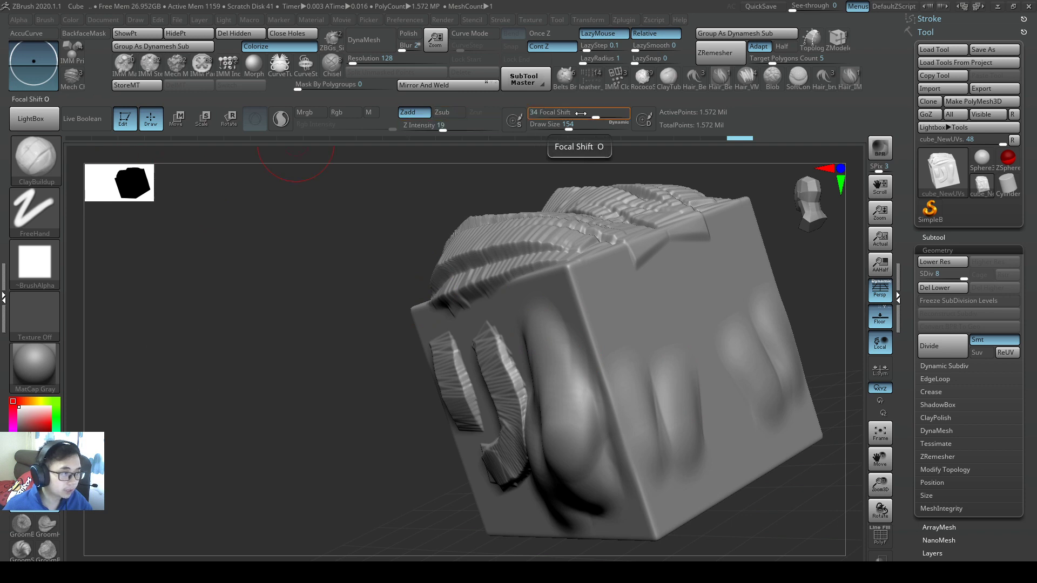
# Set Focal Shift to -22, sculpt ridged clay bands on the side face, then switch to Foxit Reader.
pyautogui.moveTo(563, 111); pyautogui.dragTo(567, 112)
pyautogui.moveTo(736, 464)
pyautogui.mouseDown()
pyautogui.moveTo(712, 367)
pyautogui.moveTo(674, 435)
pyautogui.moveTo(659, 342)
pyautogui.moveTo(706, 424)
pyautogui.moveTo(720, 417)
pyautogui.mouseUp()
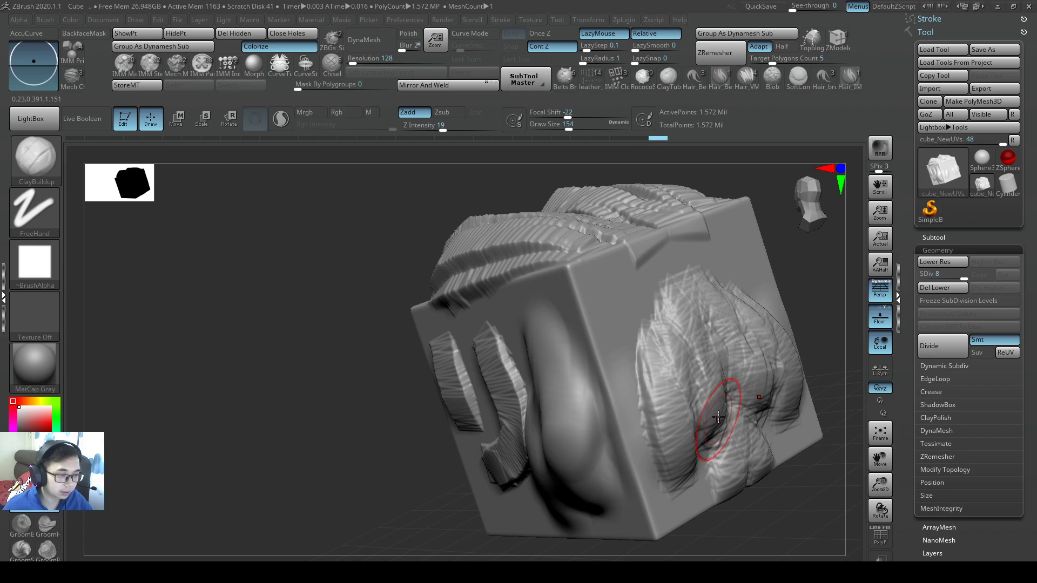
pyautogui.moveTo(721, 427)
pyautogui.mouseDown(button='right')
pyautogui.moveTo(630, 371)
pyautogui.moveTo(688, 345)
pyautogui.moveTo(623, 239)
pyautogui.mouseUp(button='right')
pyautogui.hotkey('alt', 'Tab')
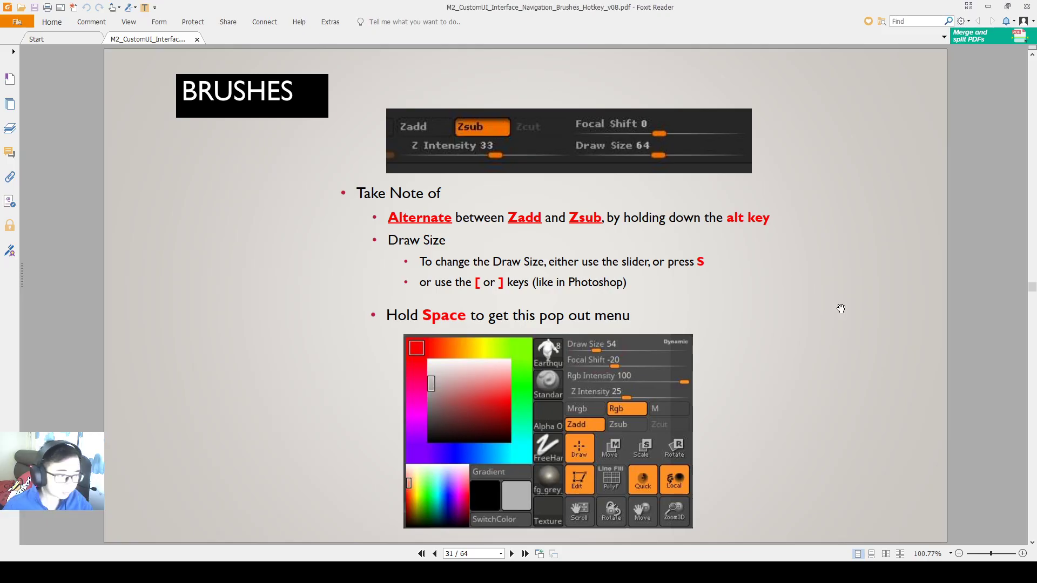
pyautogui.scroll(-5, 813, 303)
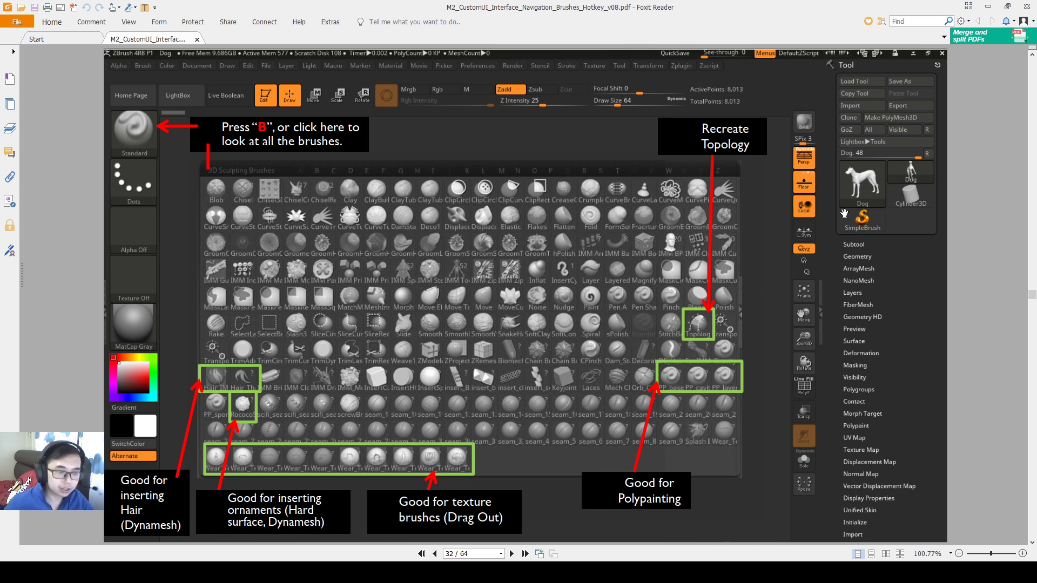
# Scroll up to the page 30 Favorite Brushes slide, then draw and clear a rectangle around the brush panels.
pyautogui.scroll(4, 886, 194)
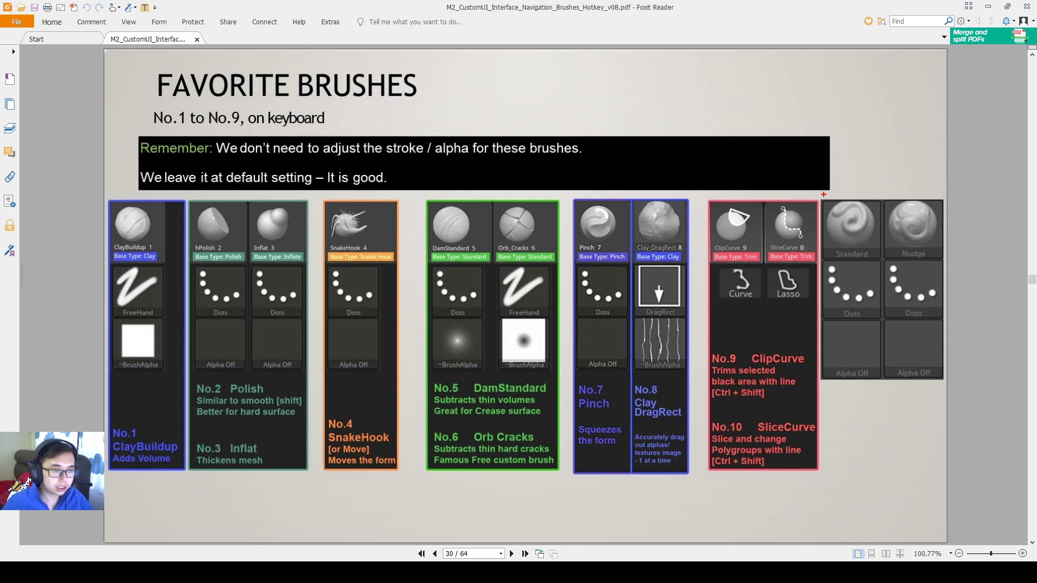
pyautogui.moveTo(823, 195)
pyautogui.mouseDown()
pyautogui.moveTo(318, 491)
pyautogui.moveTo(104, 489)
pyautogui.mouseUp()
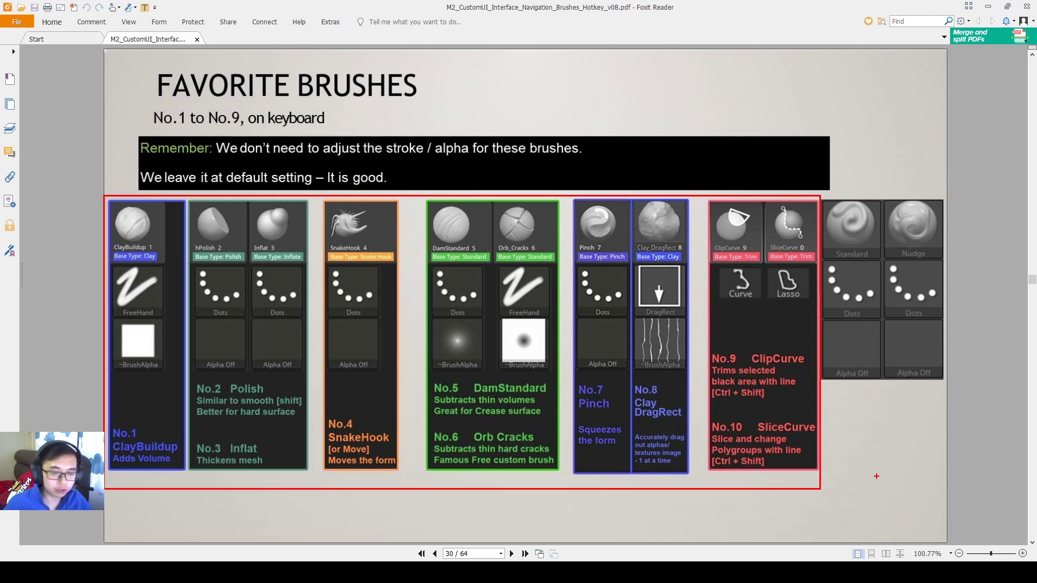
pyautogui.press('Escape')
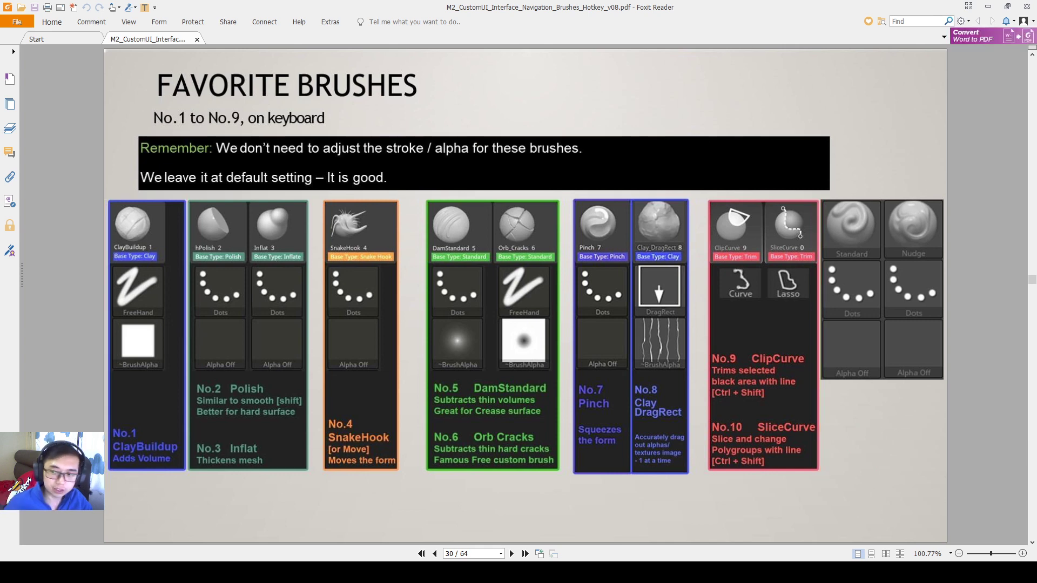